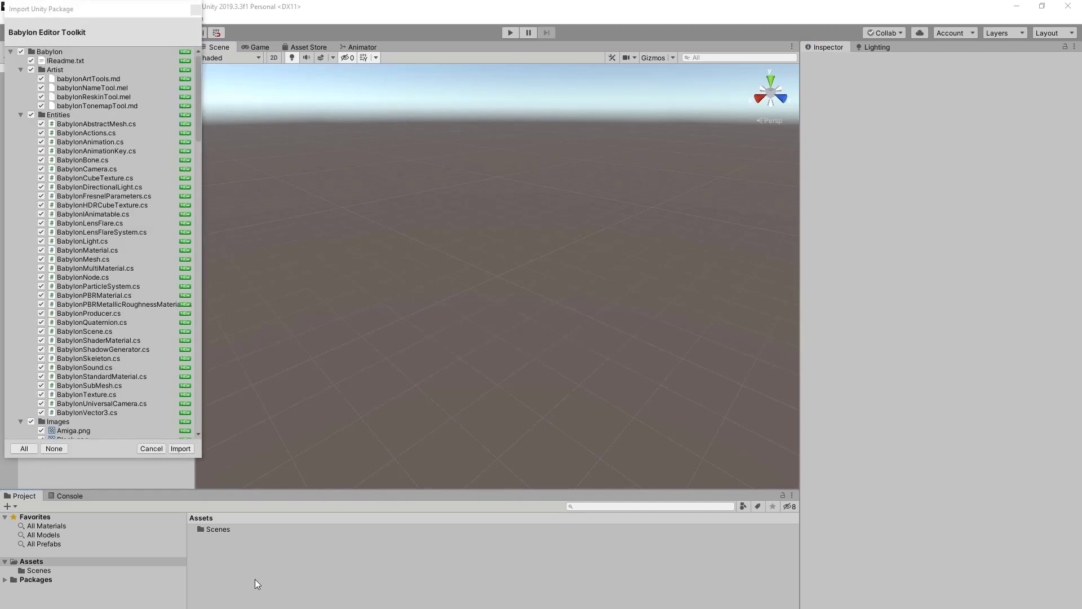
Import the Babylon Editor Toolkit package into the Unity project.
left_click(180, 449)
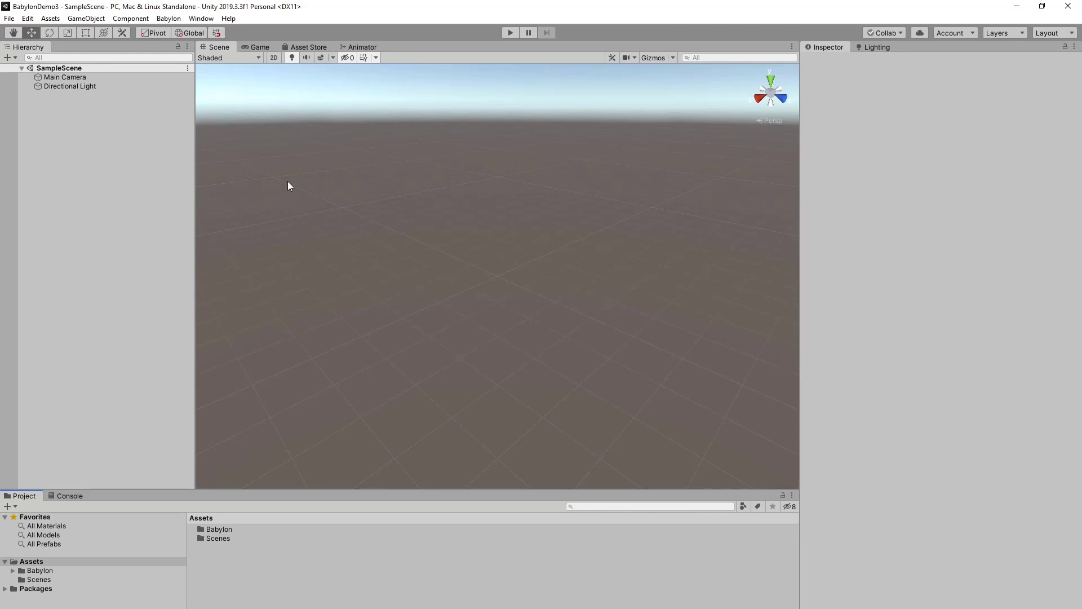
Open the Babylon Scene Exporter and dock it beside the Inspector and Lighting tabs.
left_click(170, 18)
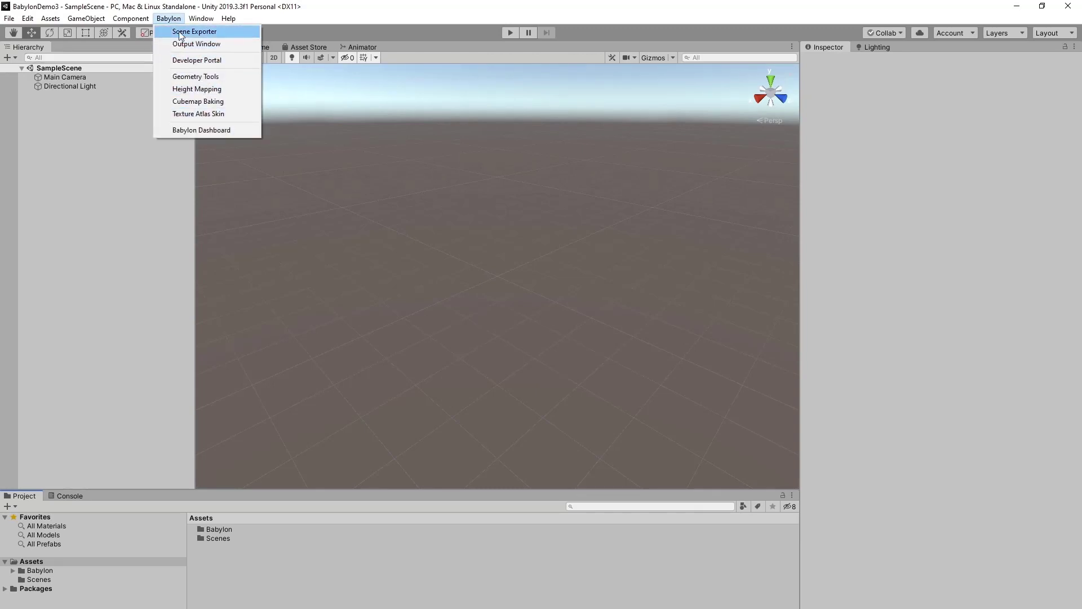
left_click(181, 32)
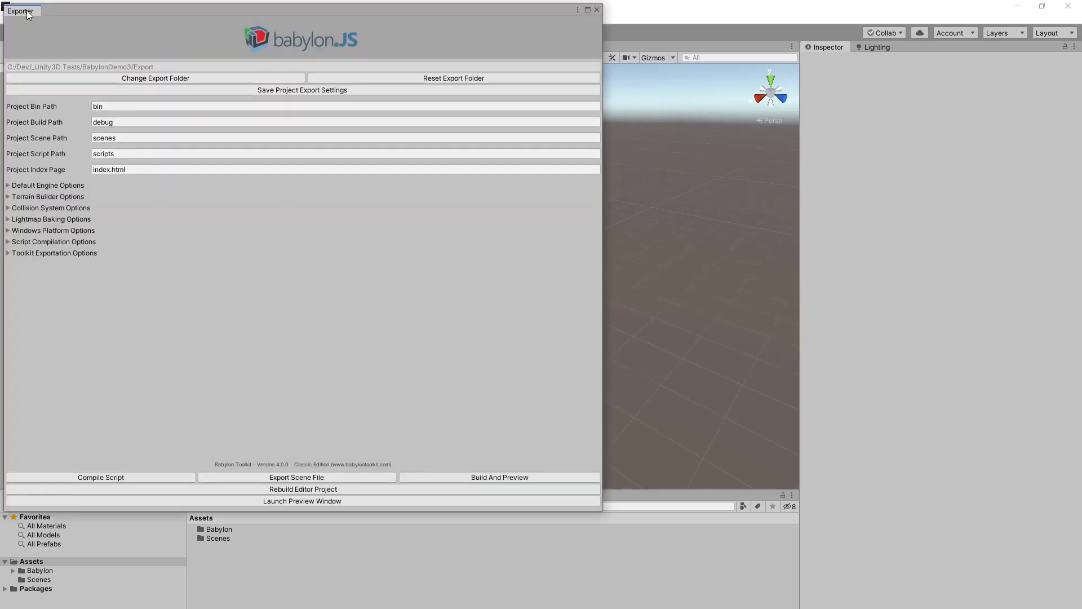
left_click_drag(26, 10, 914, 49)
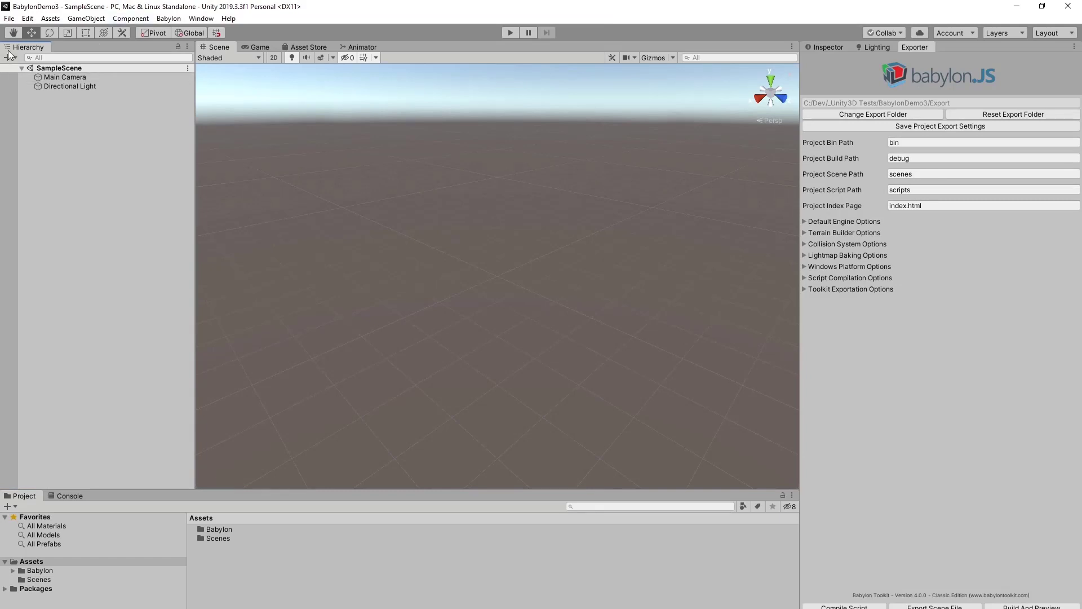
Switch the Player colour space from Gamma to Linear, then show the Lighting settings.
left_click(9, 18)
left_click(59, 129)
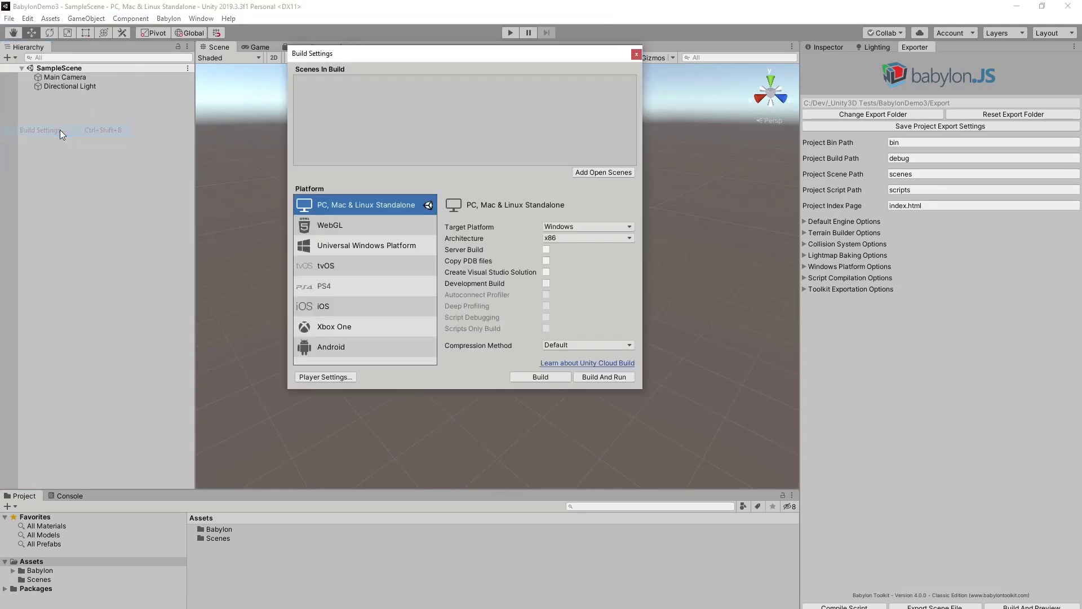
left_click(326, 375)
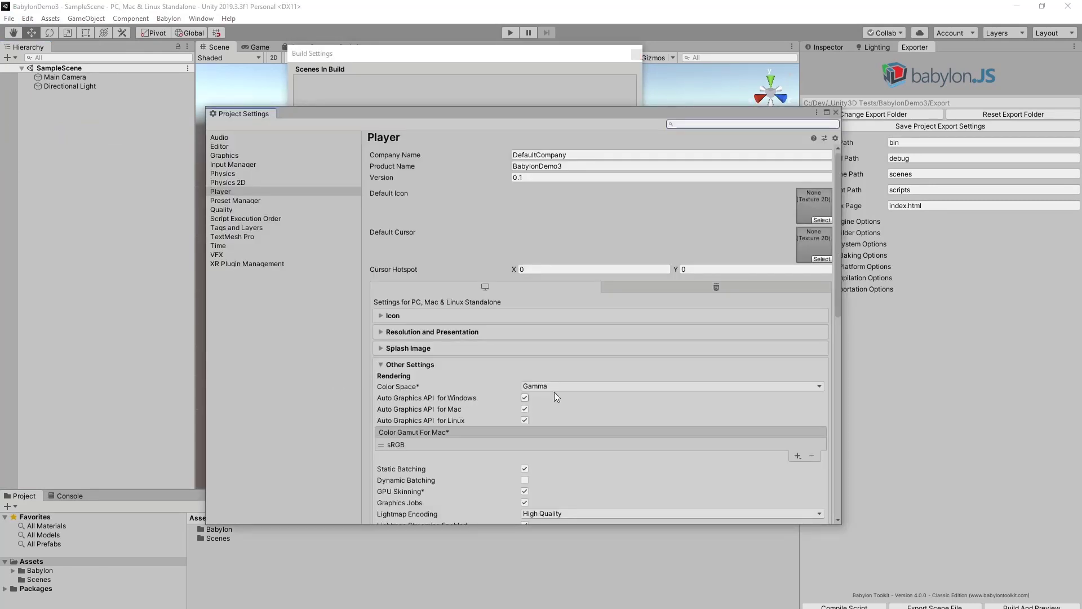
left_click(536, 387)
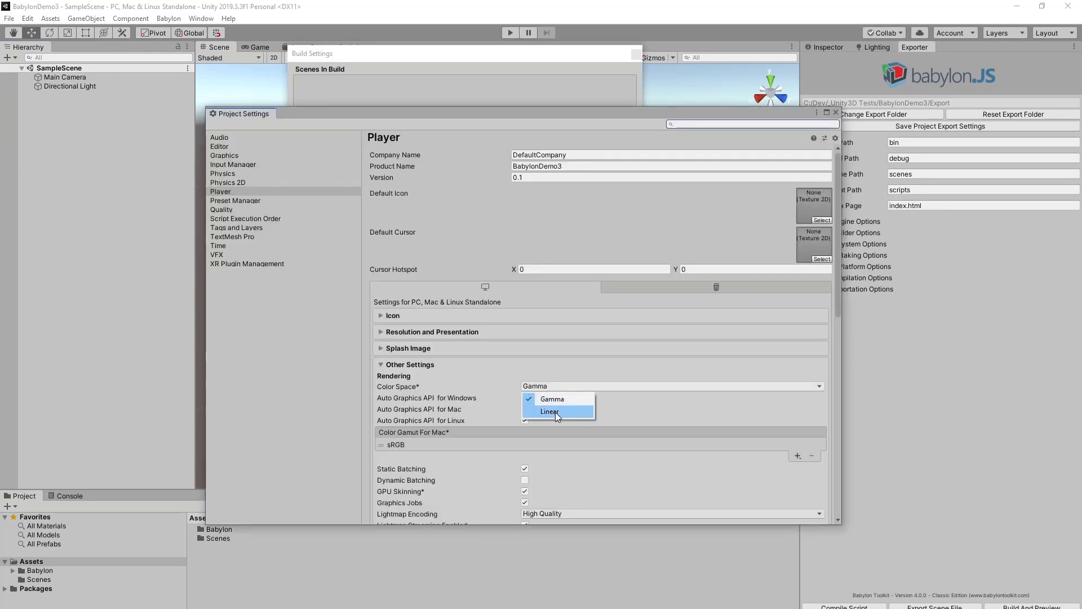
left_click(556, 412)
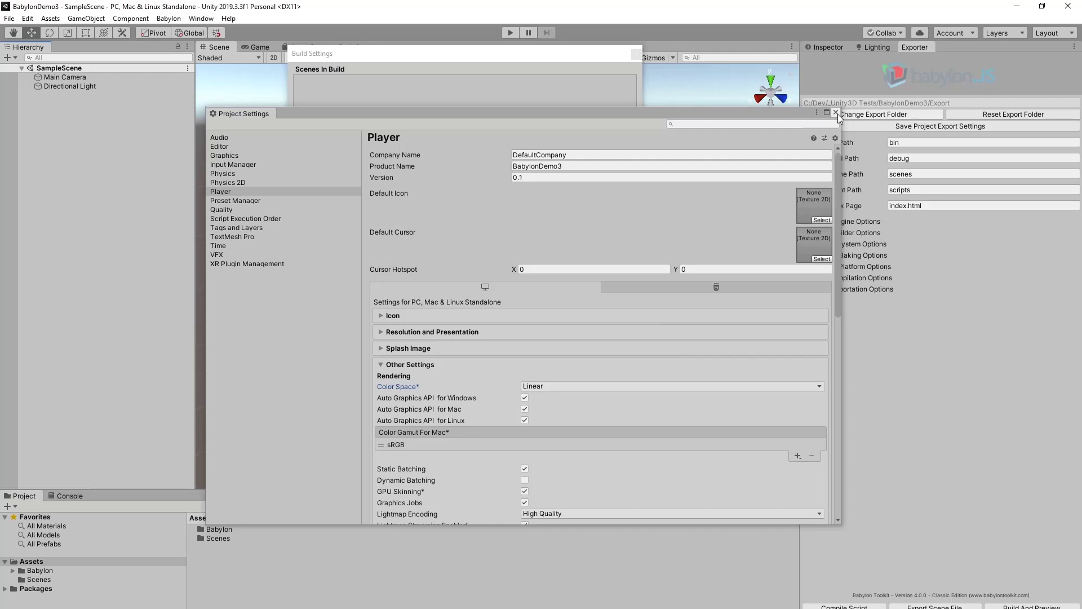
left_click(836, 113)
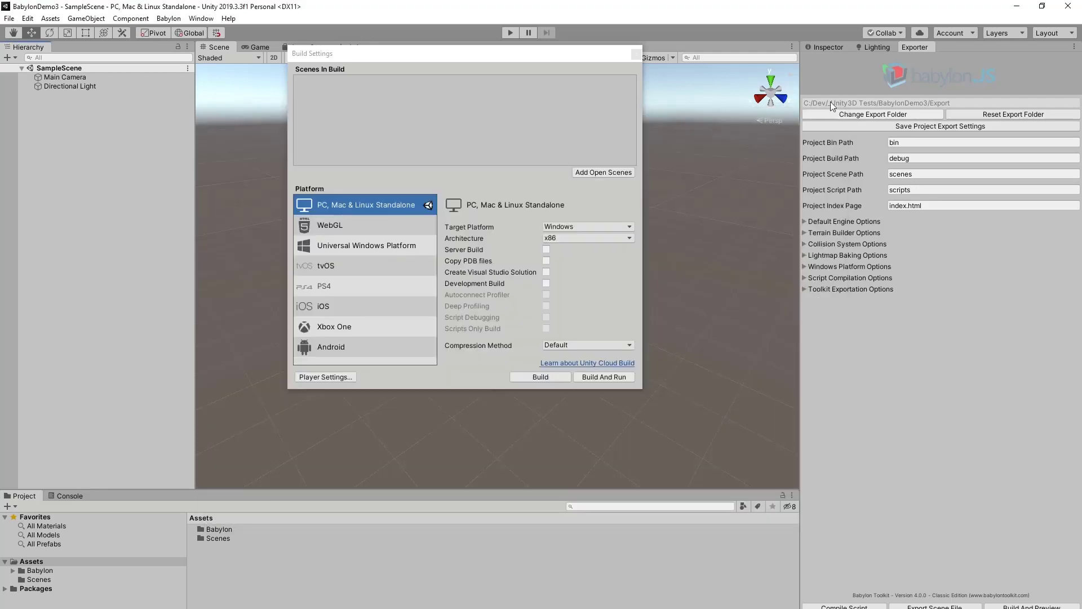
left_click(636, 54)
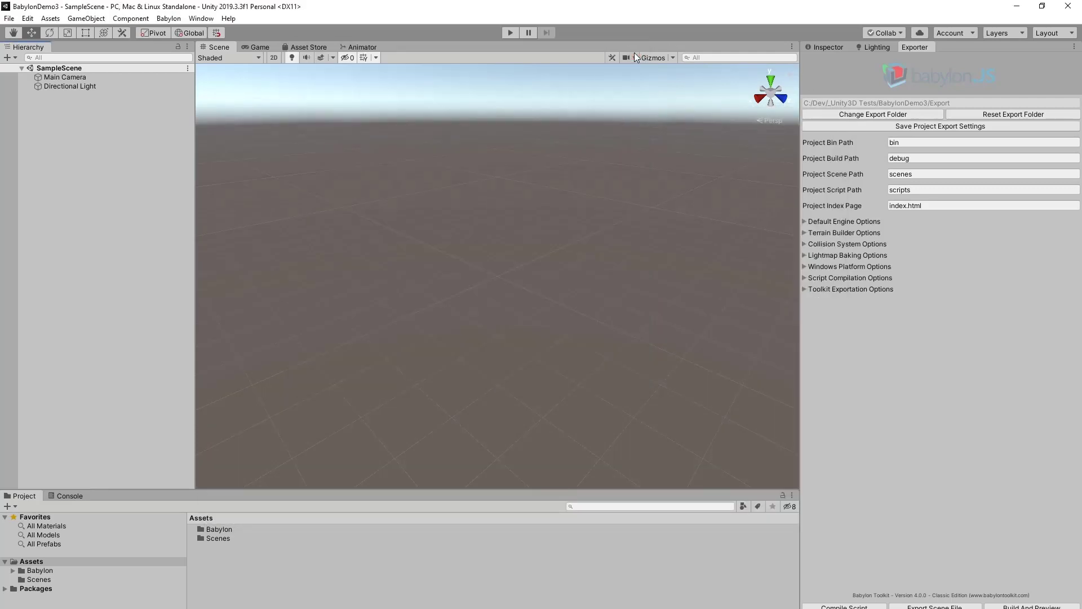
left_click(877, 48)
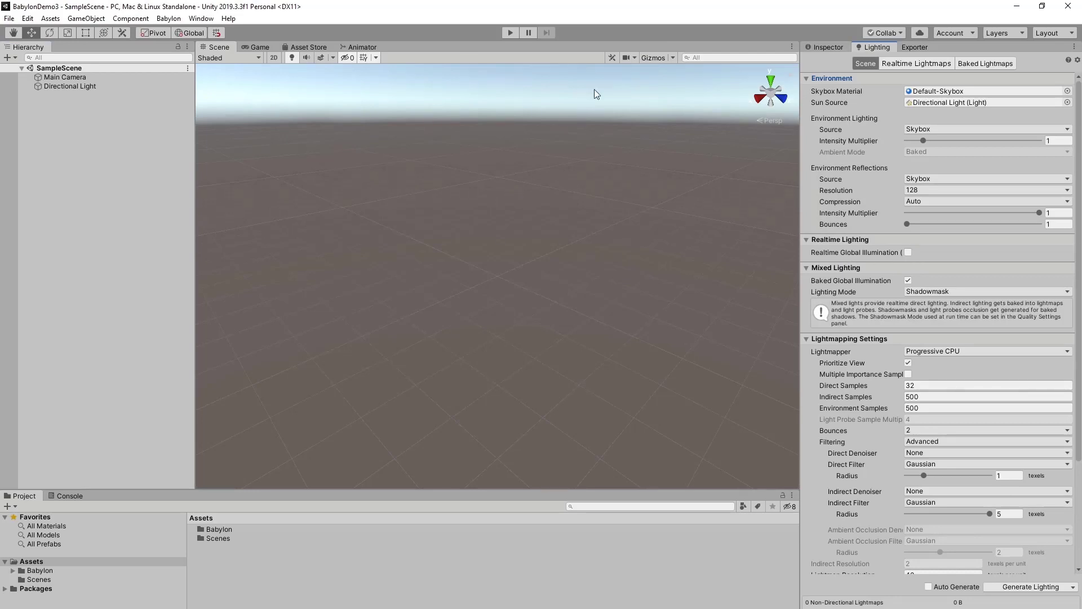
left_click(141, 186)
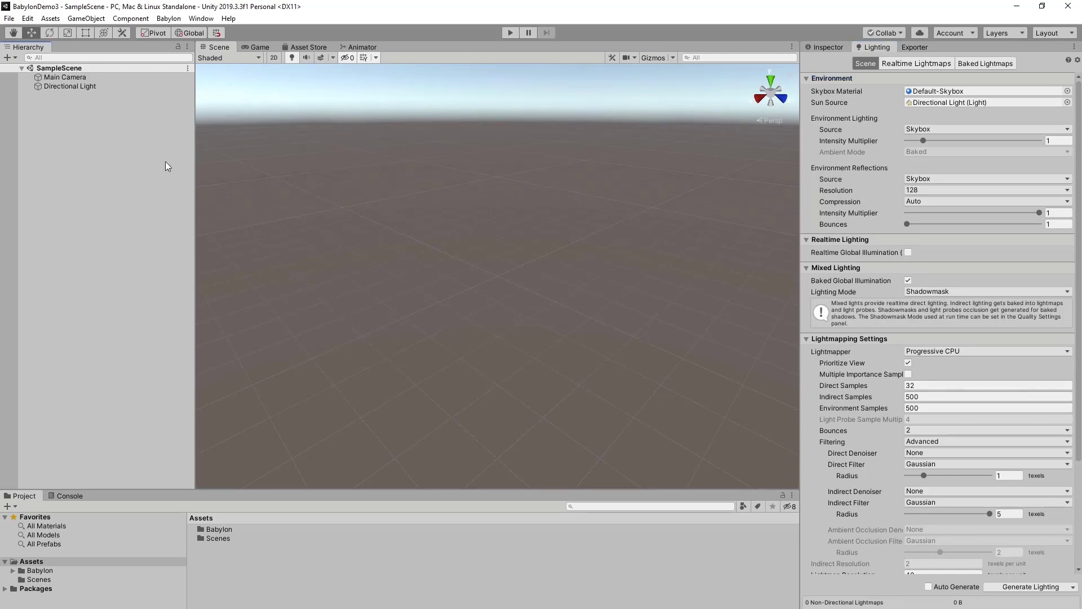
Add a Babylon System Components Camera Rig component to the Main Camera.
left_click(100, 78)
left_click(829, 47)
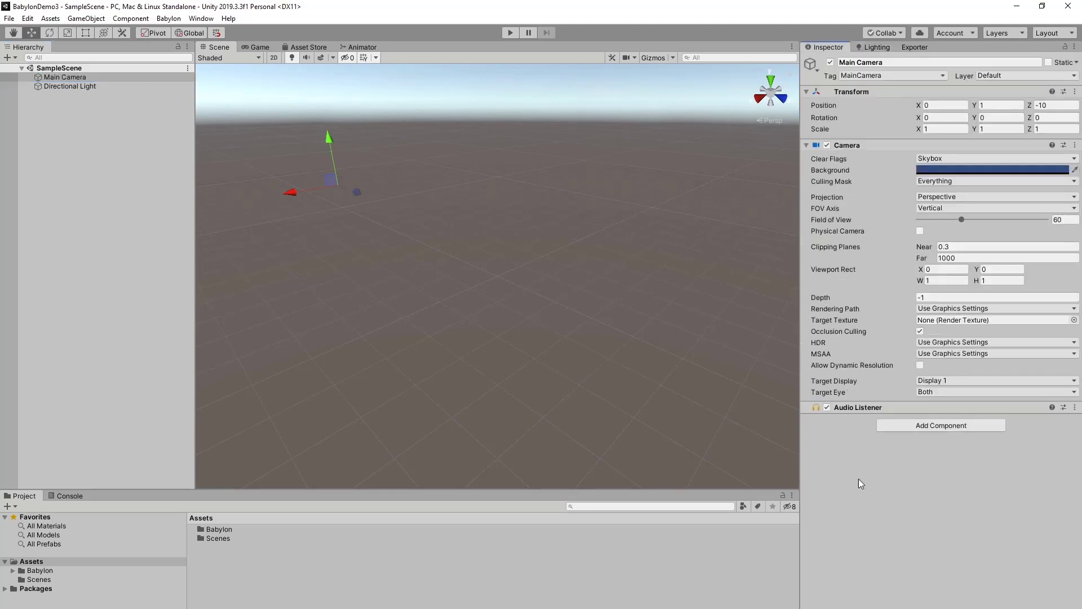
left_click(932, 427)
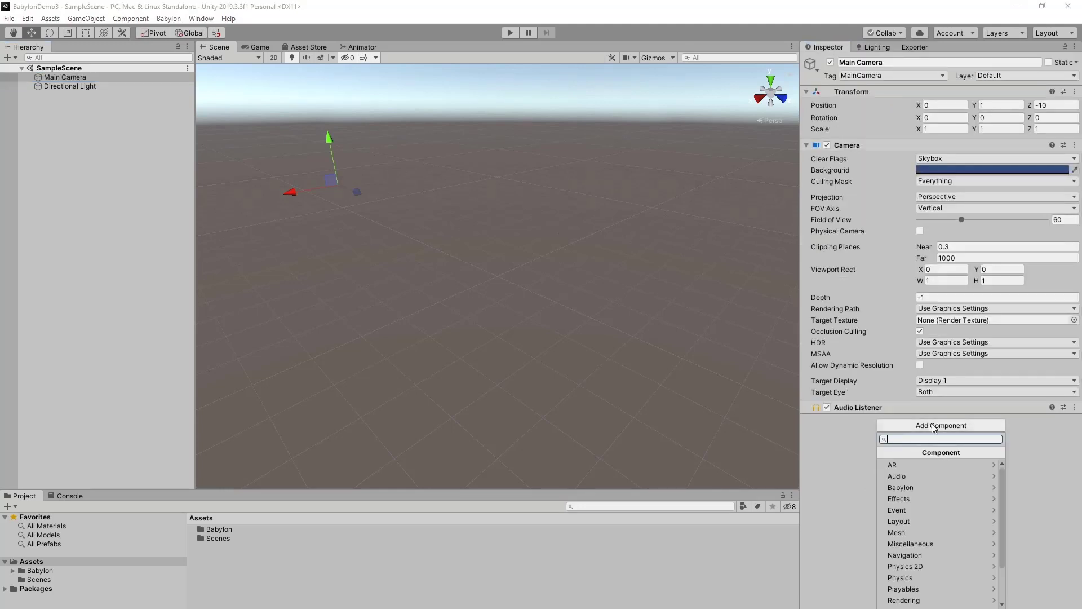
left_click(919, 488)
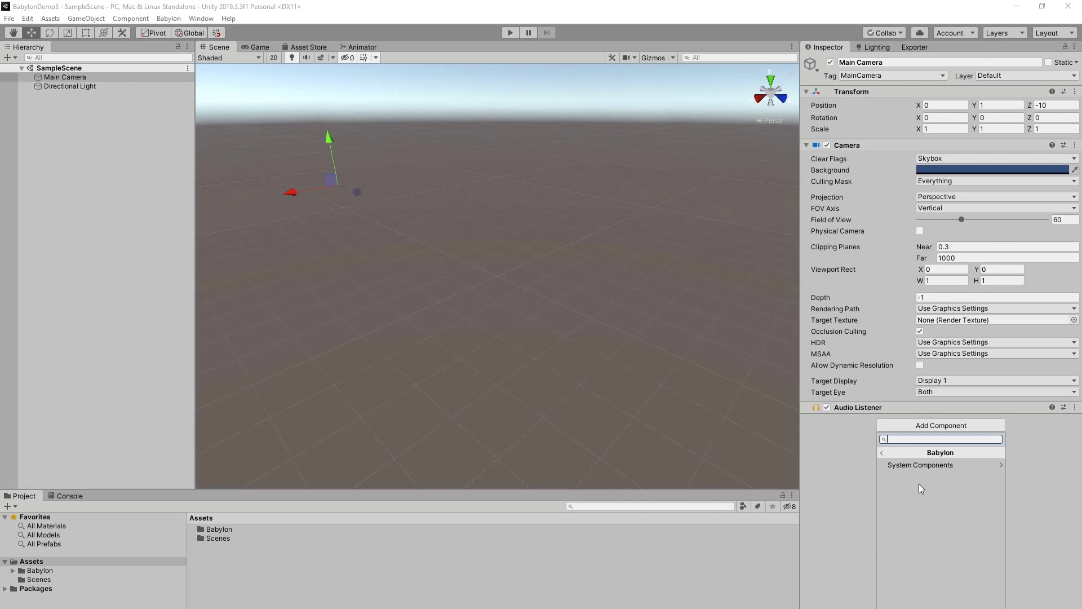
left_click(919, 468)
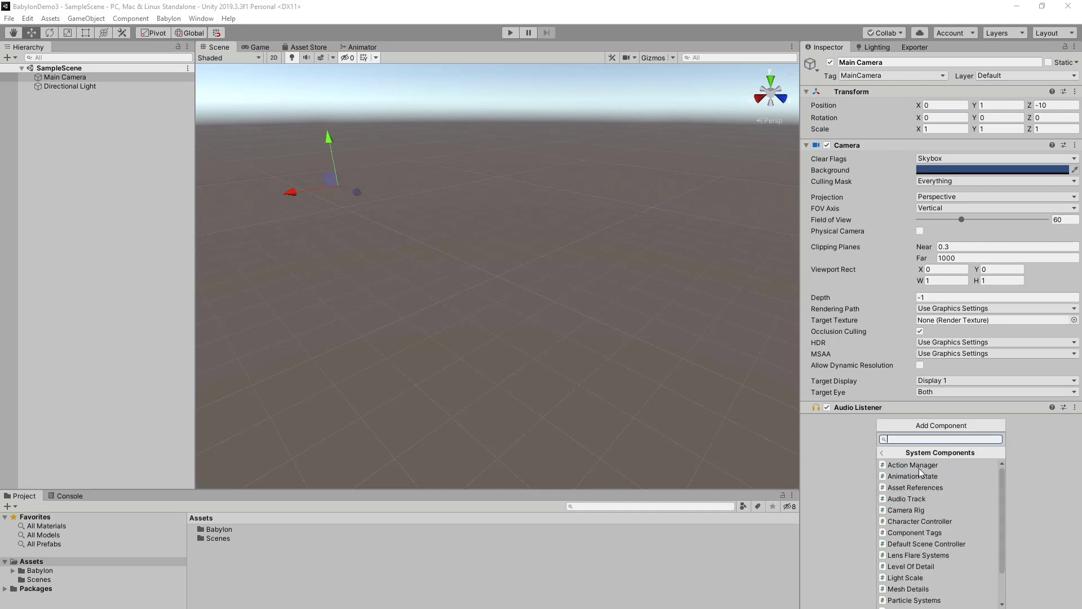
left_click(948, 512)
Under Virtual Reality Web Platform, enable Experience Helper and Enable Teleportation.
scroll(871, 422, "down", 3)
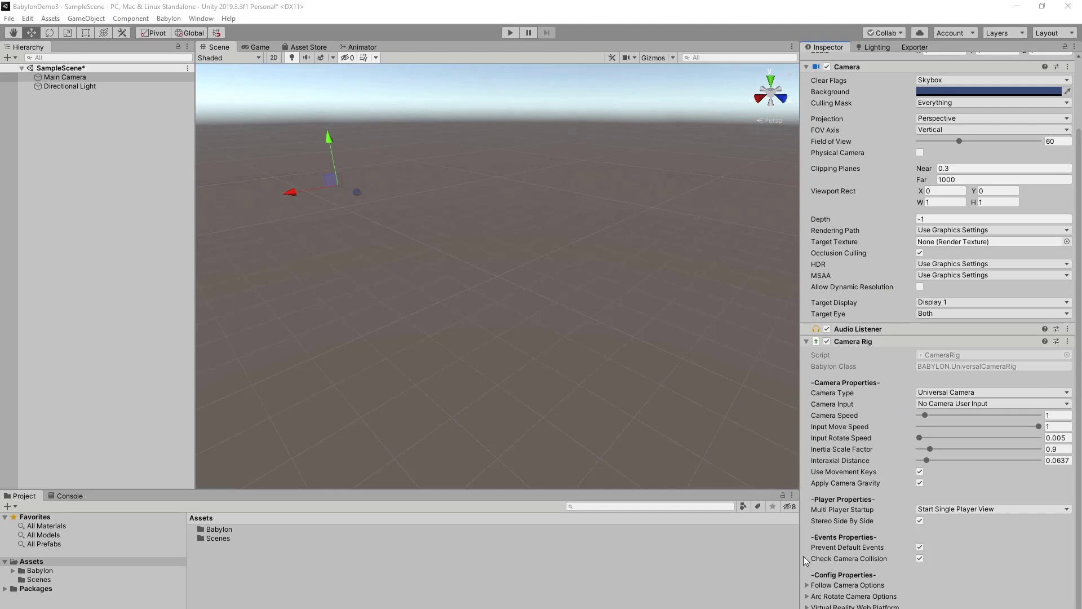
left_click(807, 607)
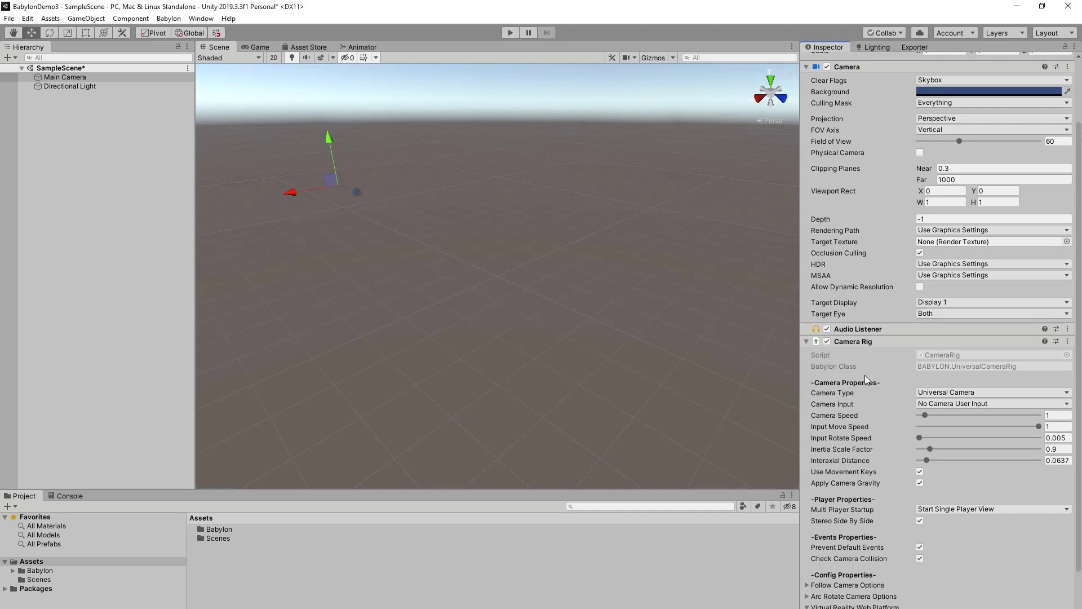
scroll(864, 374, "down", 3)
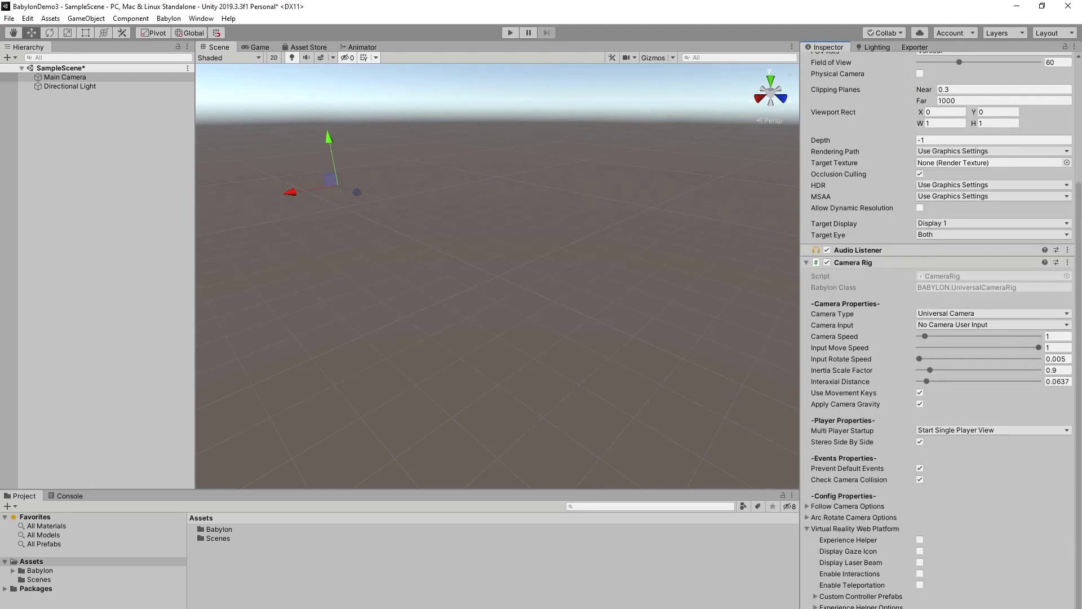
left_click(833, 598)
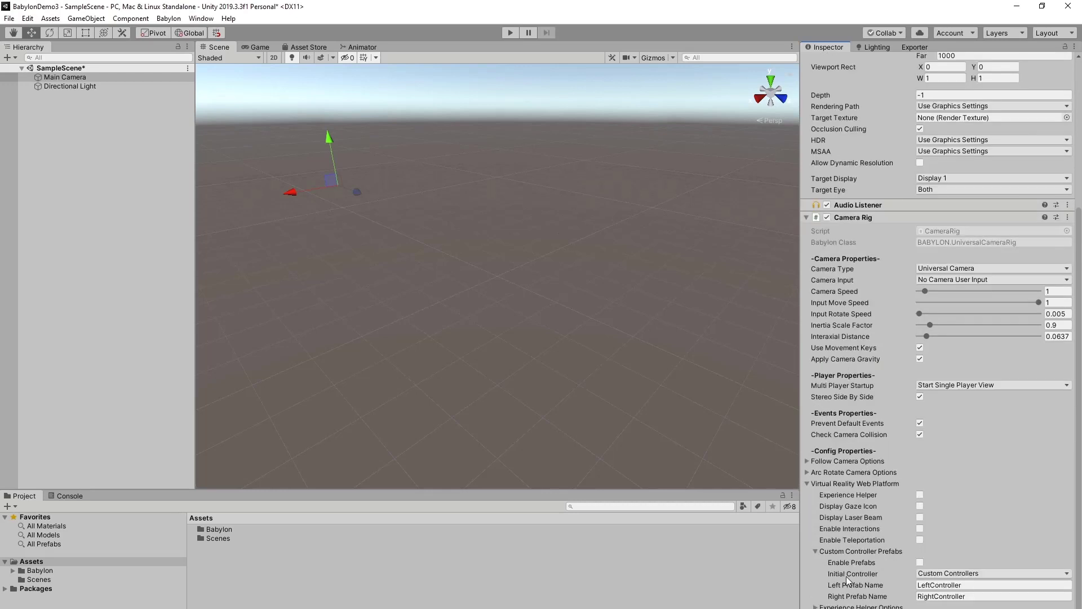
scroll(836, 601, "down", 2)
scroll(861, 501, "down", 3)
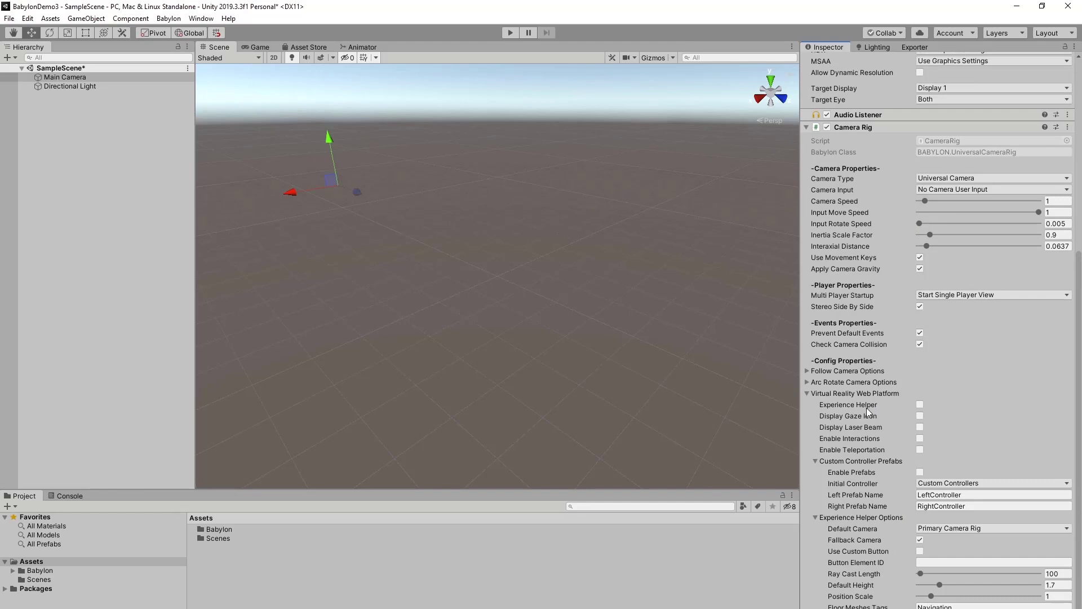
left_click(920, 404)
left_click(920, 449)
Add a 3D Plane object to the scene from the Hierarchy.
left_click(82, 120)
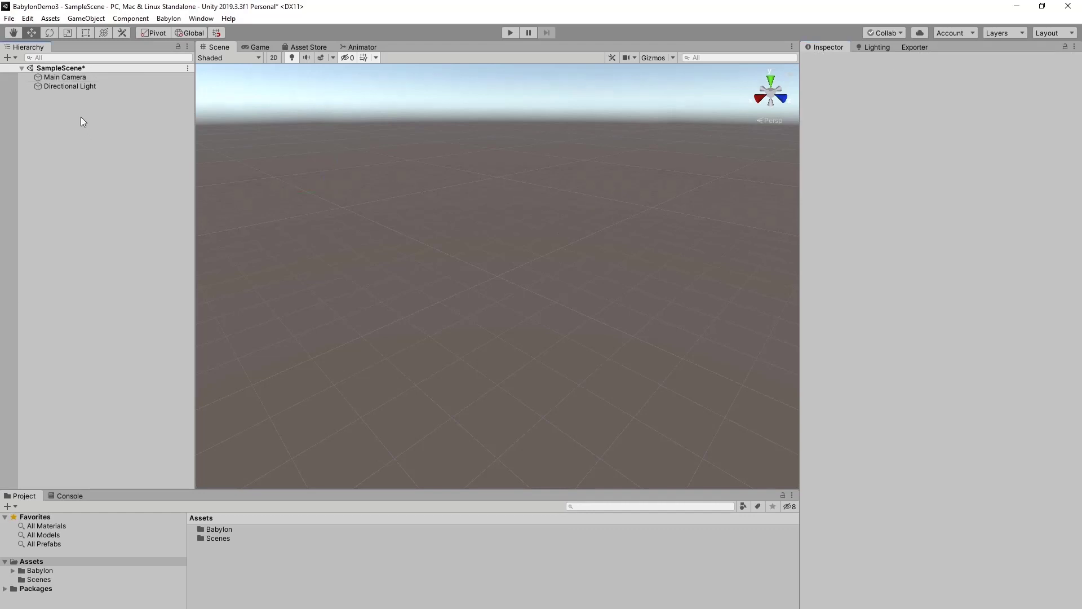
left_click(79, 79)
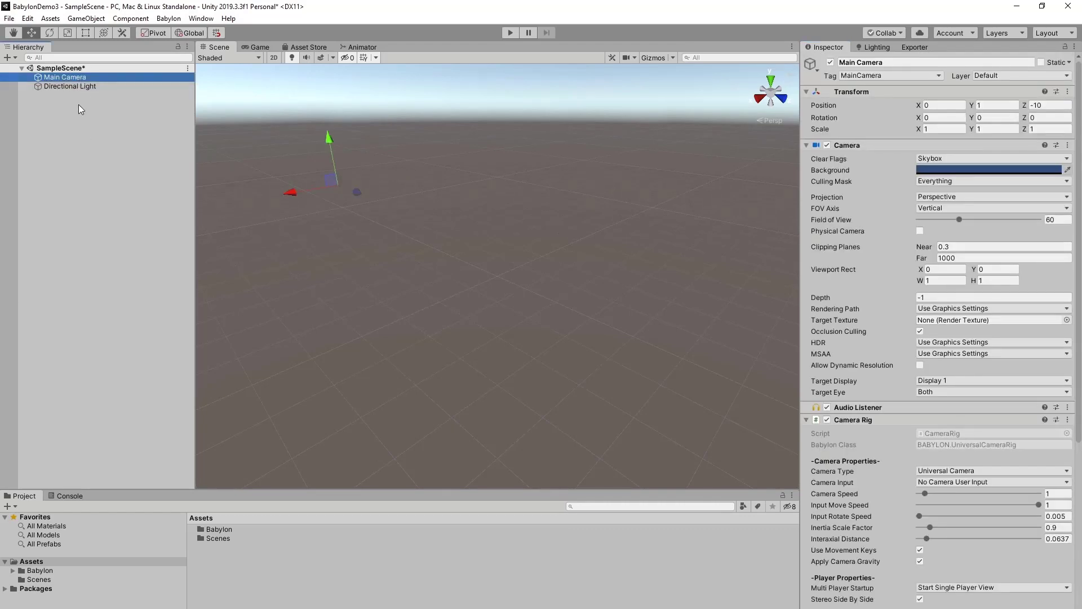
right_click(75, 104)
mouse_move(126, 225)
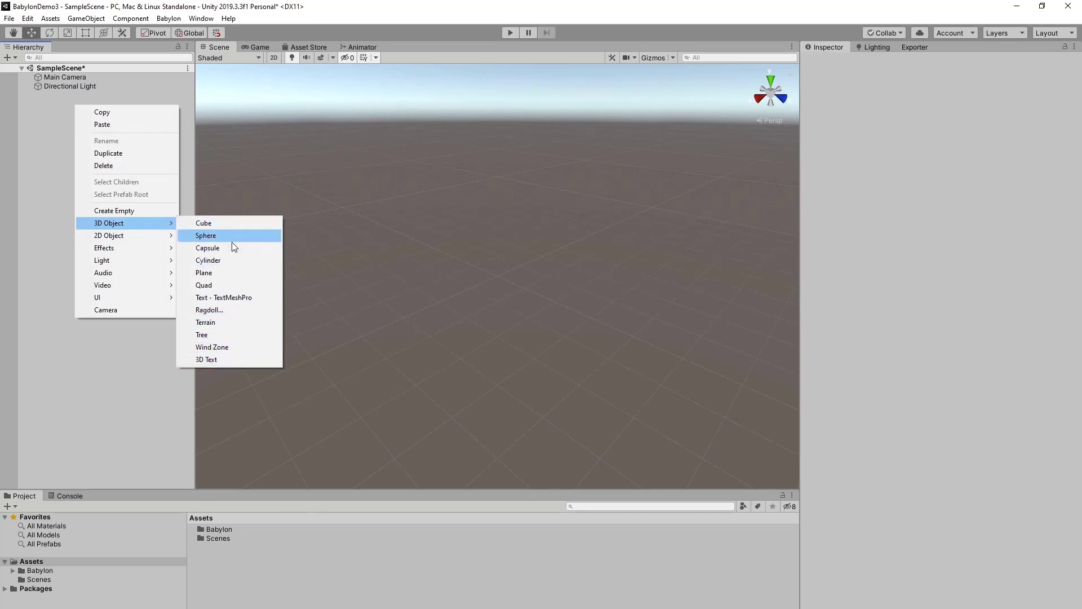
left_click(231, 273)
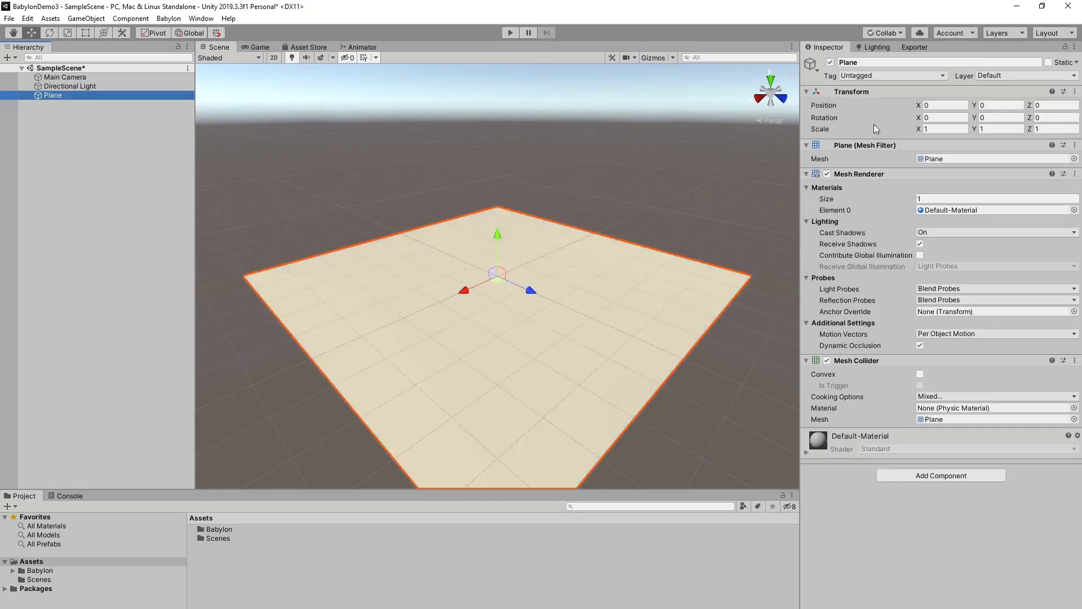
Scale the plane to 5 on X, Y and Z.
left_click(940, 130)
type("5")
key("Tab")
type("5")
key("Tab")
type("5")
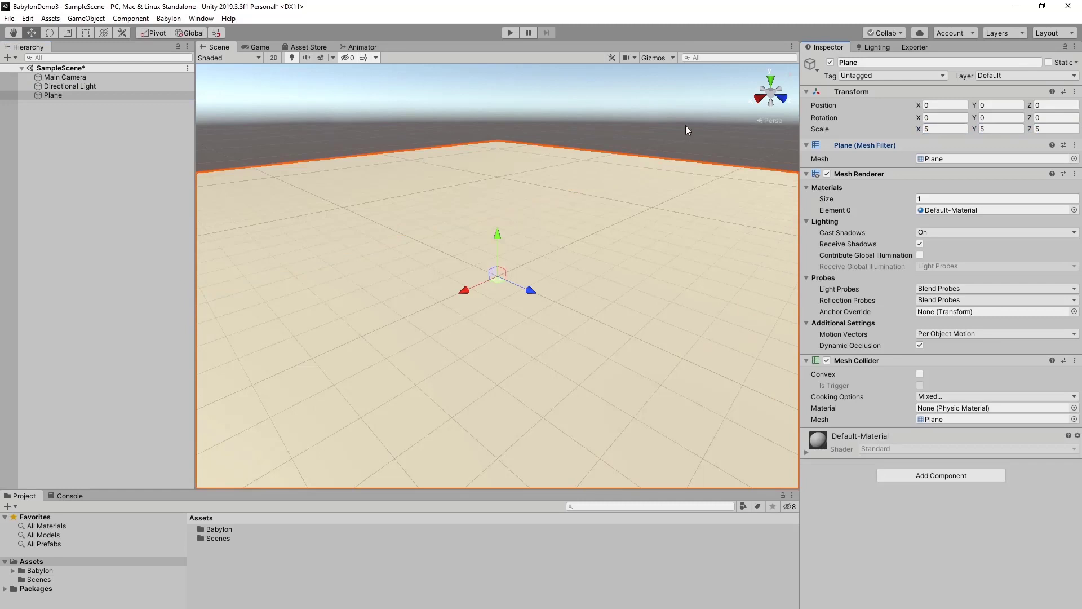
Tag the plane as Navigation.
left_click(685, 125)
left_click(567, 257)
left_click(849, 76)
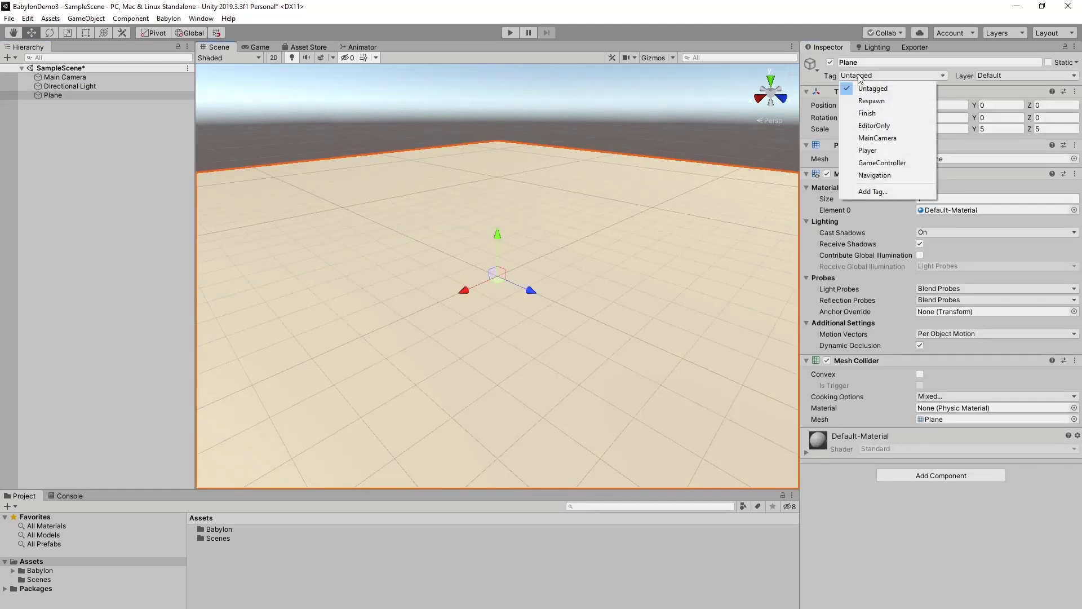
left_click(887, 177)
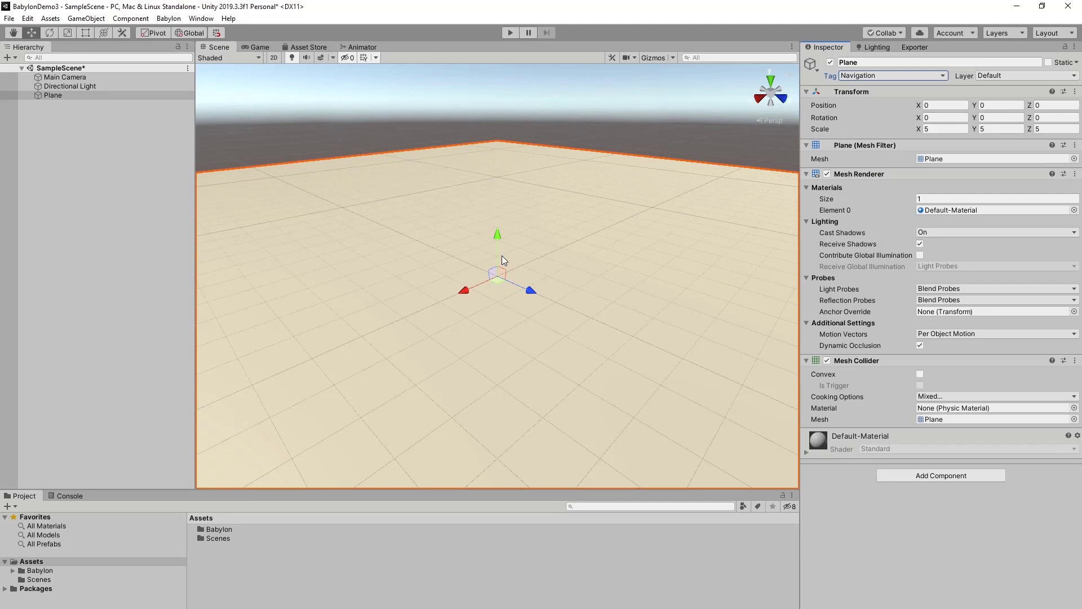
Add a Cube and raise it above the plane.
left_click(53, 141)
right_click(53, 140)
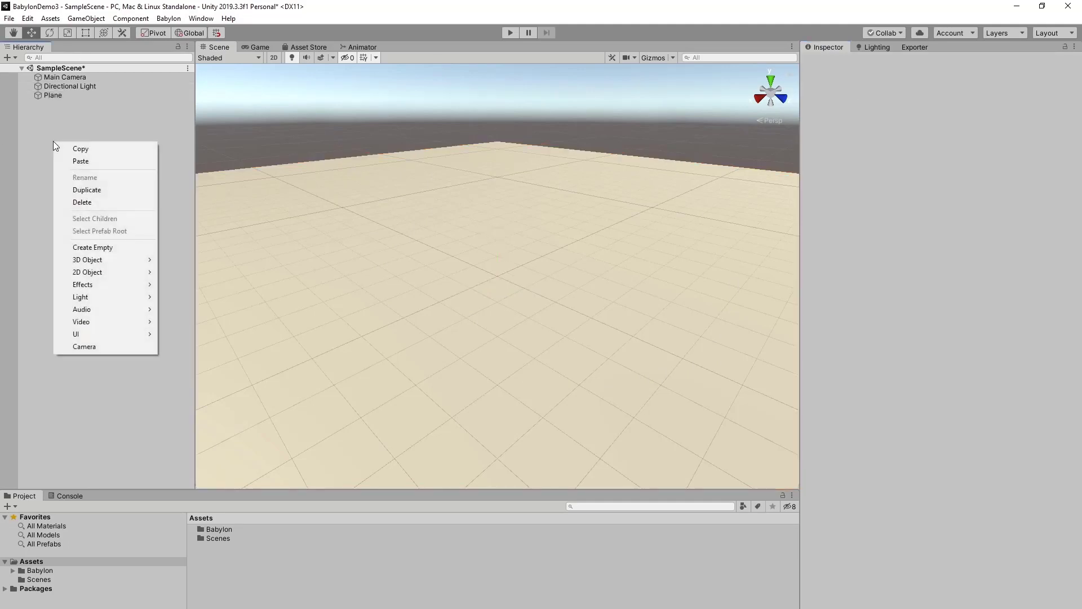
left_click(136, 133)
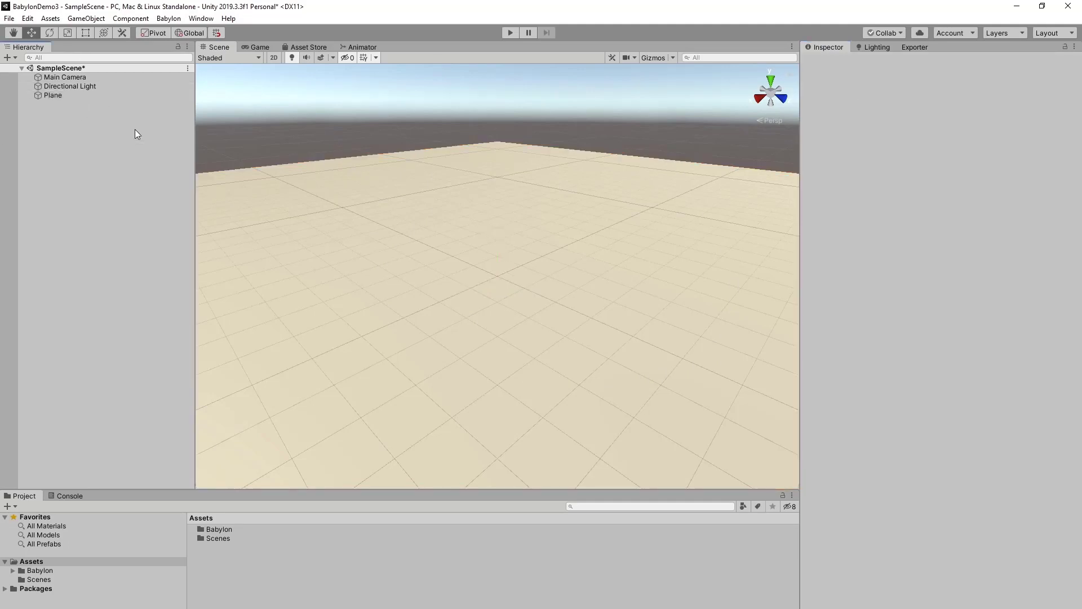
right_click(105, 156)
mouse_move(159, 272)
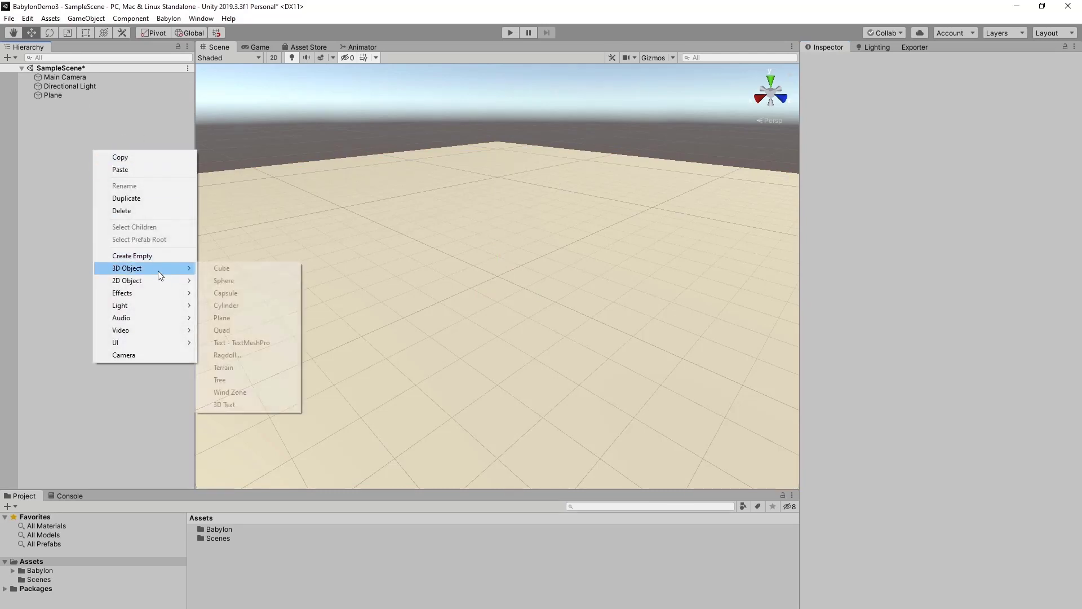
left_click(252, 271)
left_click_drag(494, 258, 432, 184)
Add a second cube, lift it and slide it toward the front right.
left_click(86, 155)
right_click(86, 154)
mouse_move(136, 269)
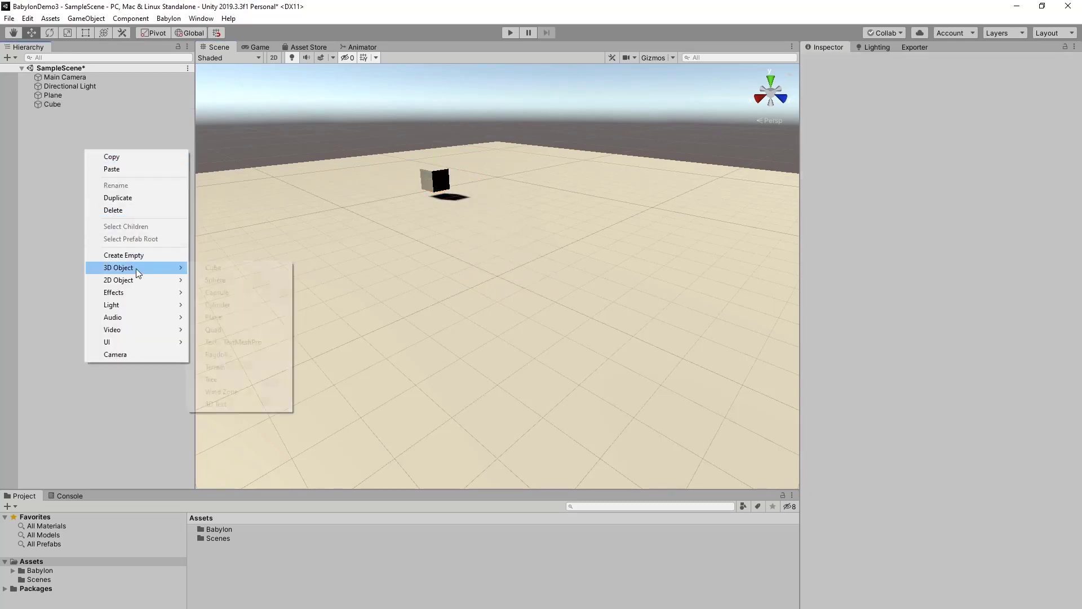
left_click(235, 269)
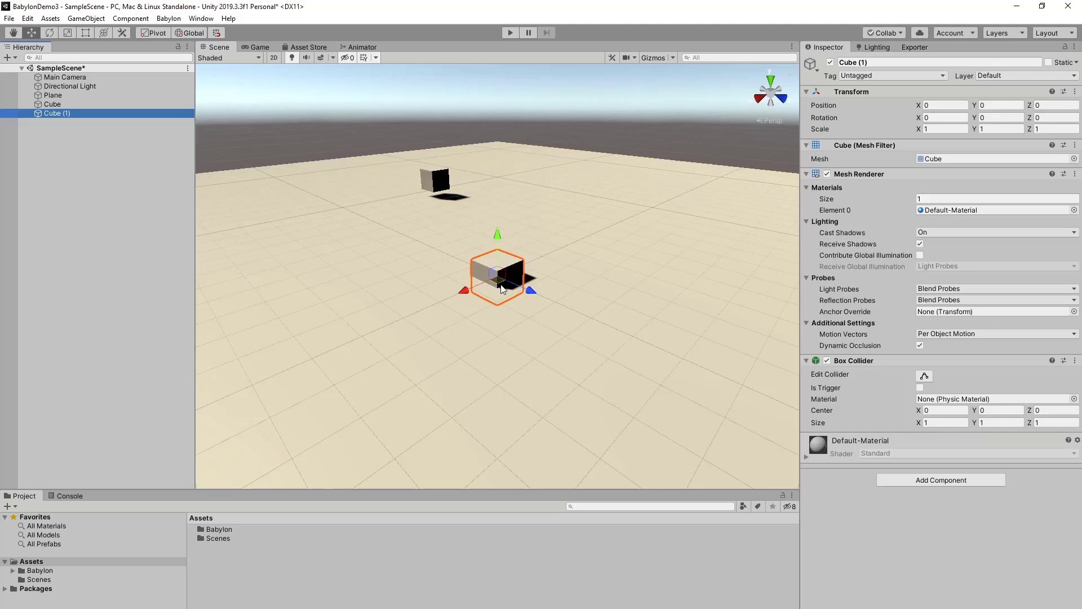
left_click_drag(497, 233, 496, 210)
left_click_drag(496, 257, 643, 364)
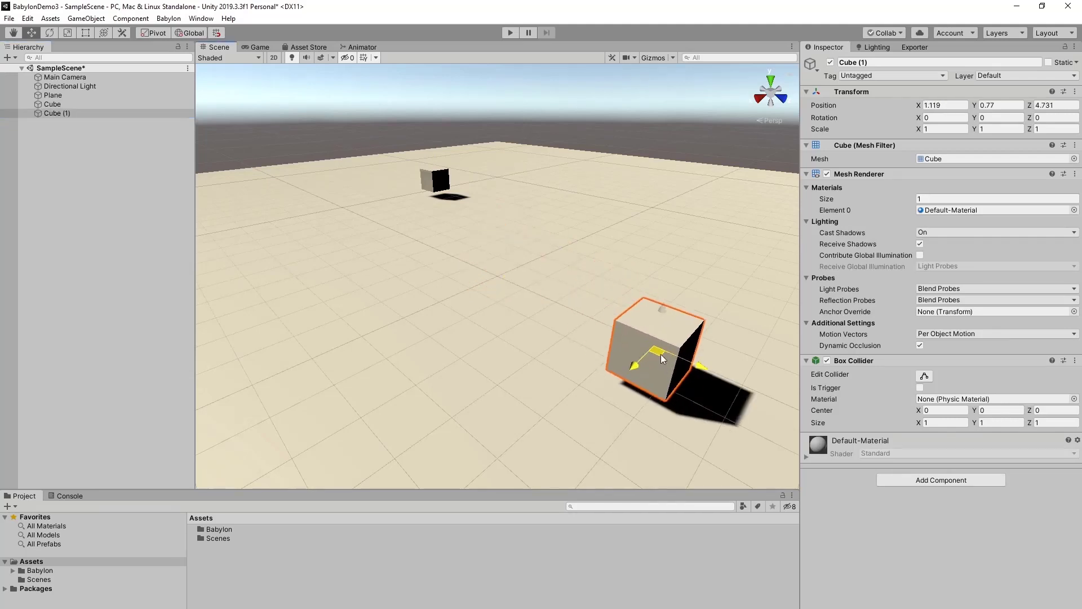
Create a Blue material with a light blue albedo and apply it to the plane.
right_click(236, 578)
mouse_move(347, 304)
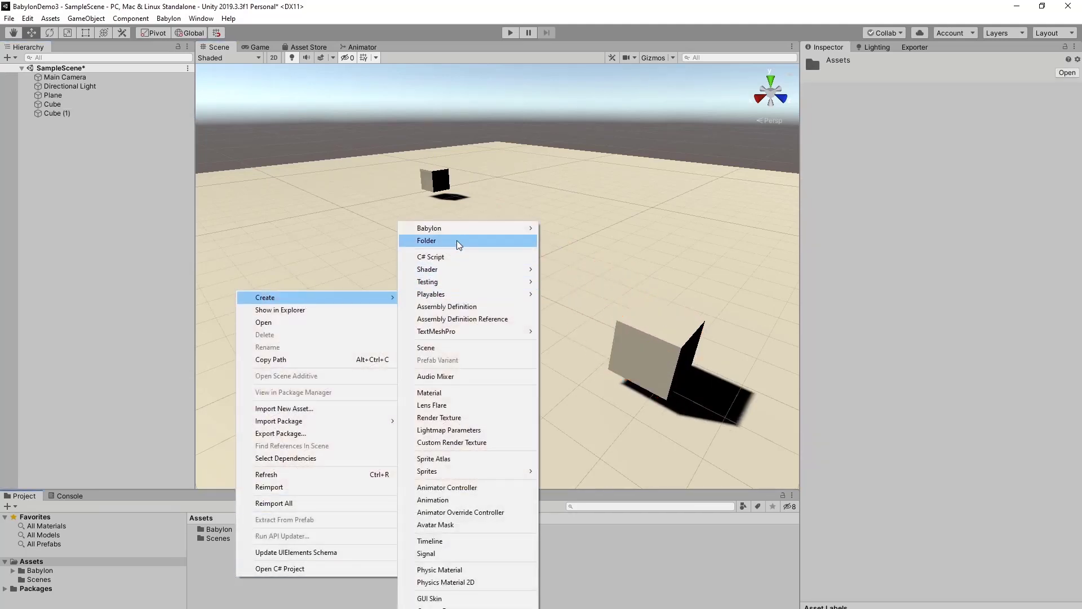
left_click(446, 392)
type("Ba")
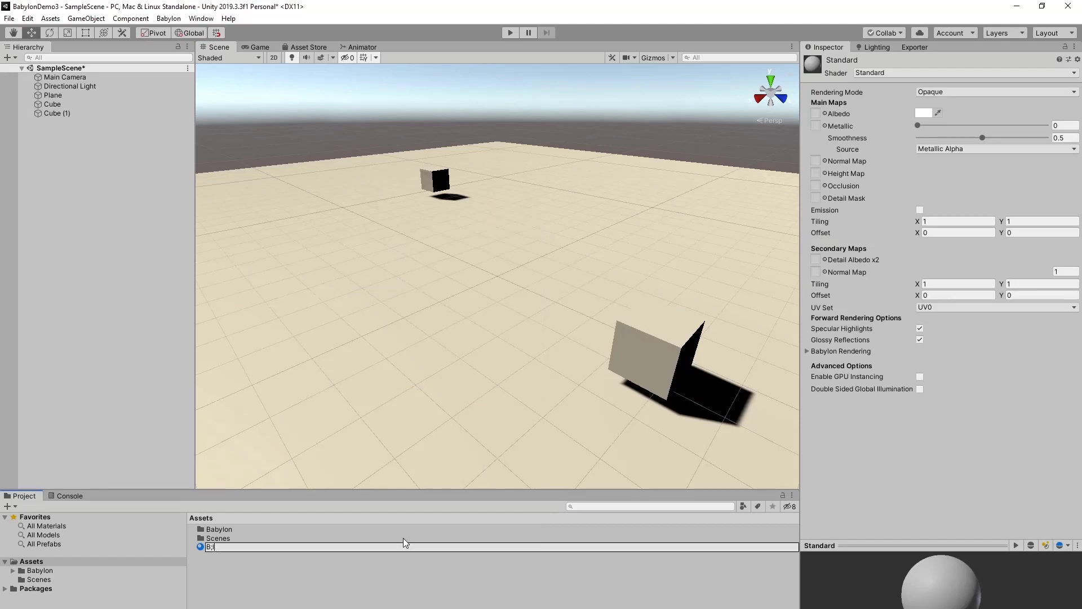
type("lue")
key("Return")
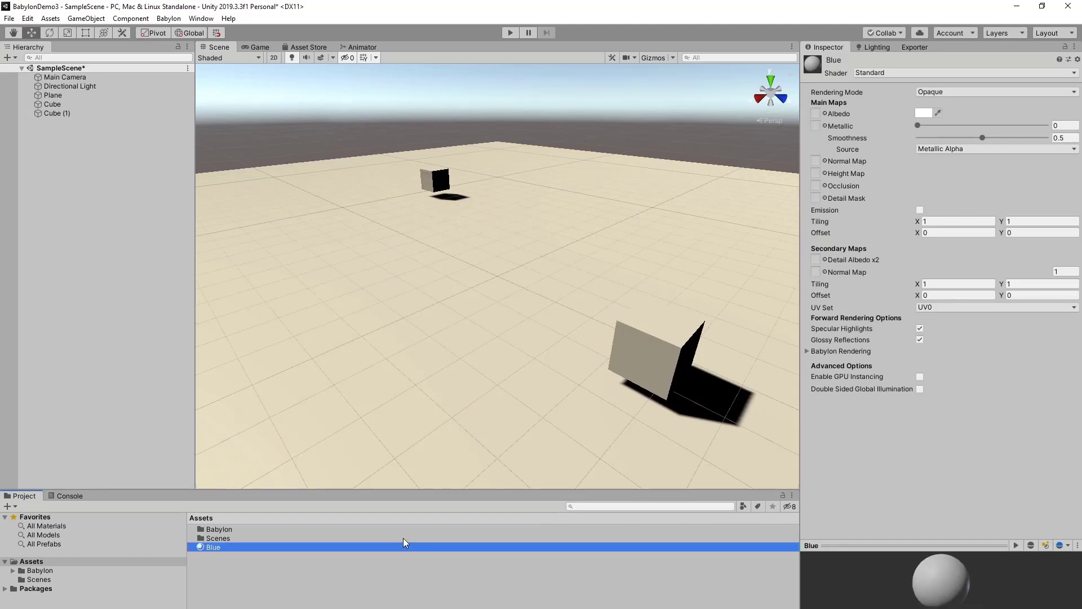
left_click(923, 114)
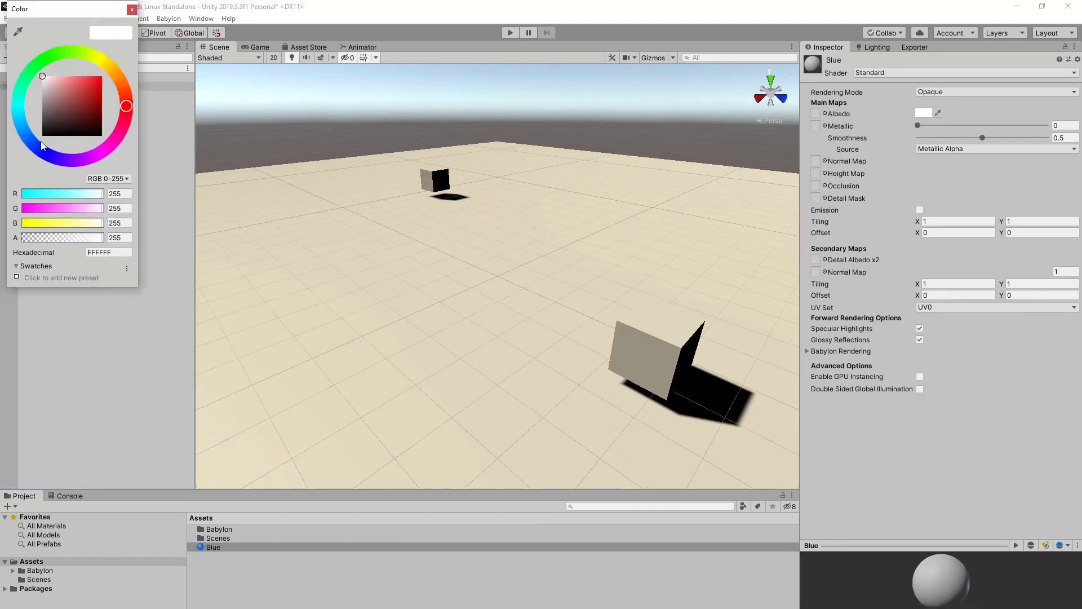
left_click(40, 142)
left_click(73, 76)
left_click(77, 76)
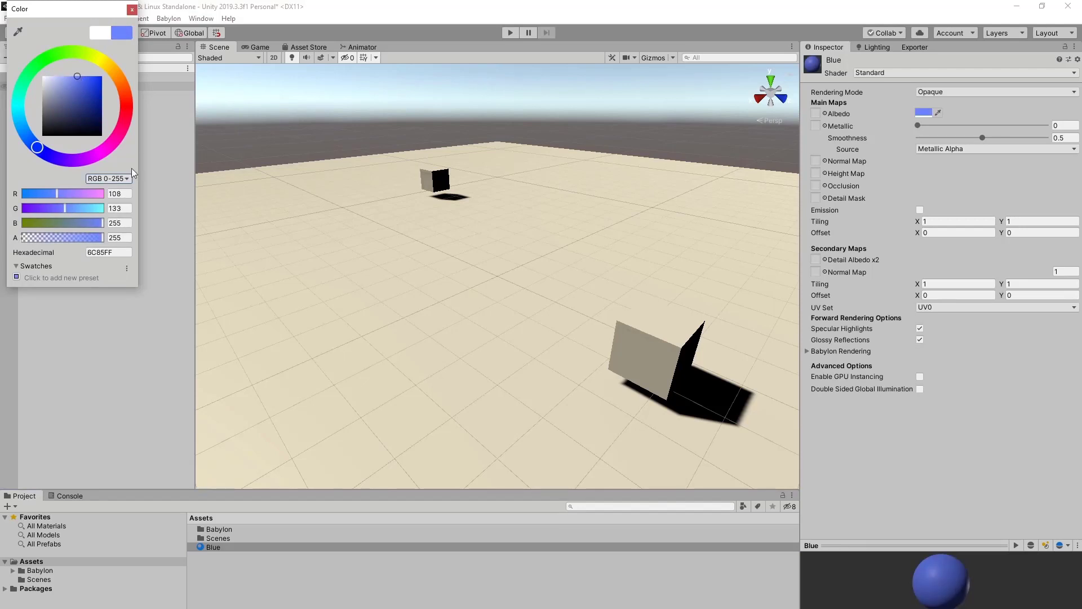
left_click(132, 10)
left_click_drag(214, 546, 295, 300)
Create a Red material (FF003D) and apply it to both cubes.
right_click(258, 572)
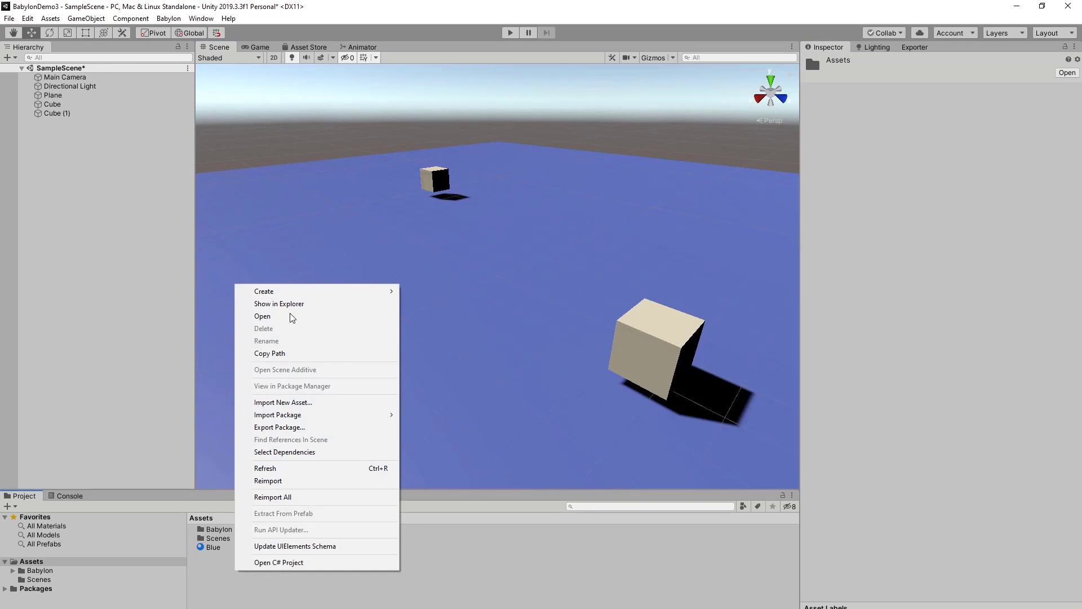
mouse_move(289, 291)
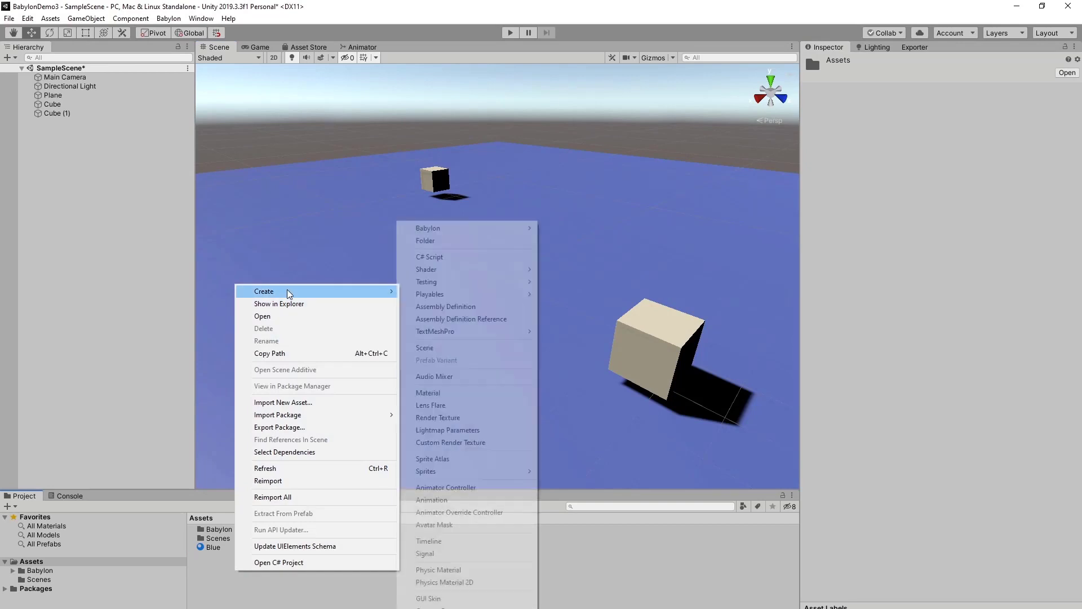
left_click(472, 392)
type("Red")
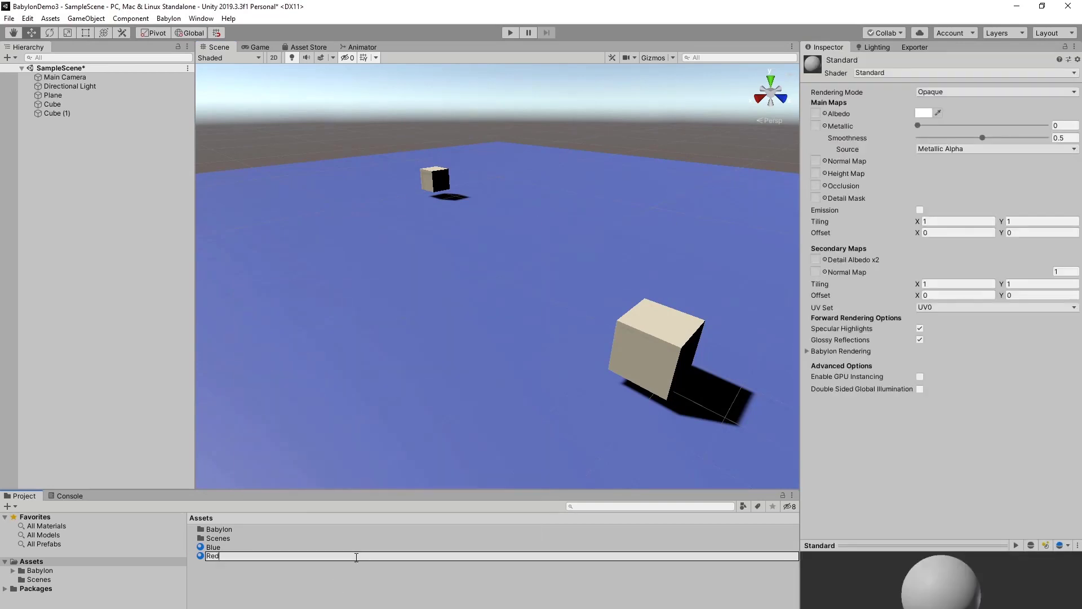
key("Return")
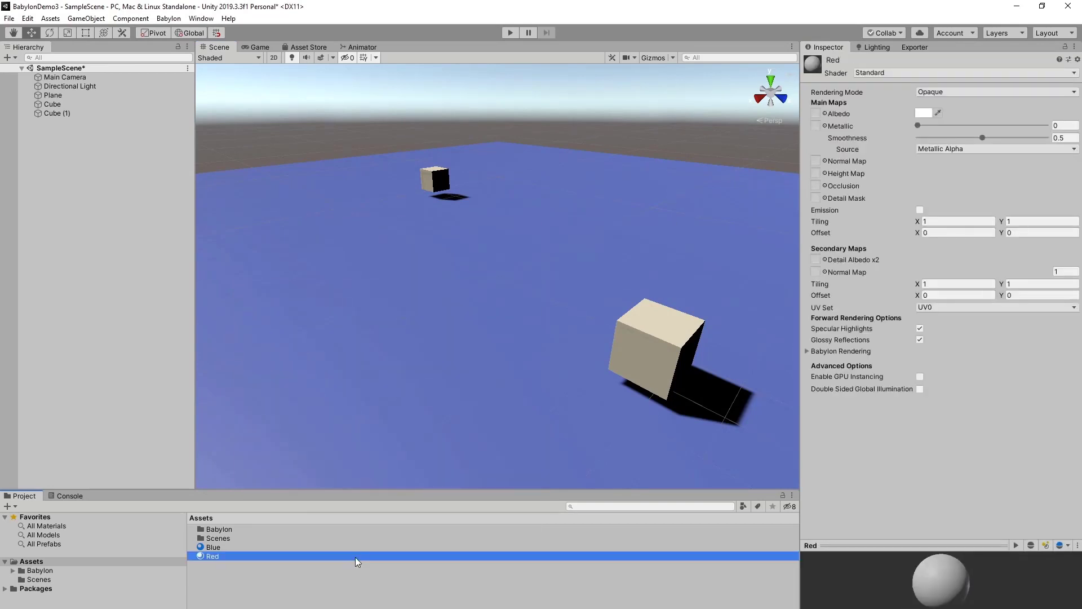
left_click(924, 113)
left_click_drag(123, 124, 130, 121)
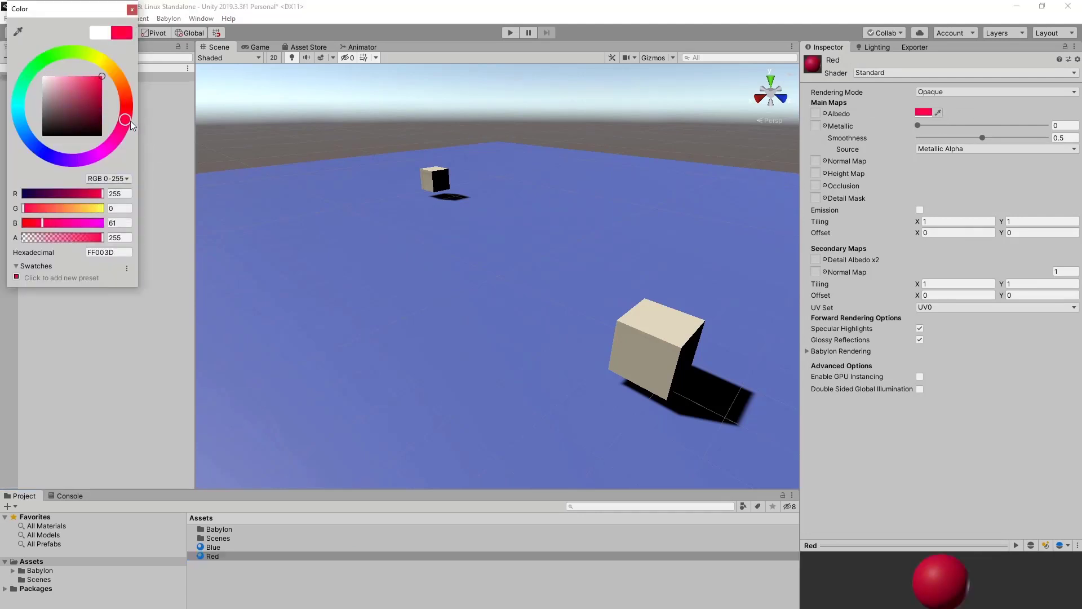
left_click(132, 9)
left_click_drag(221, 565, 433, 173)
left_click_drag(215, 558, 680, 359)
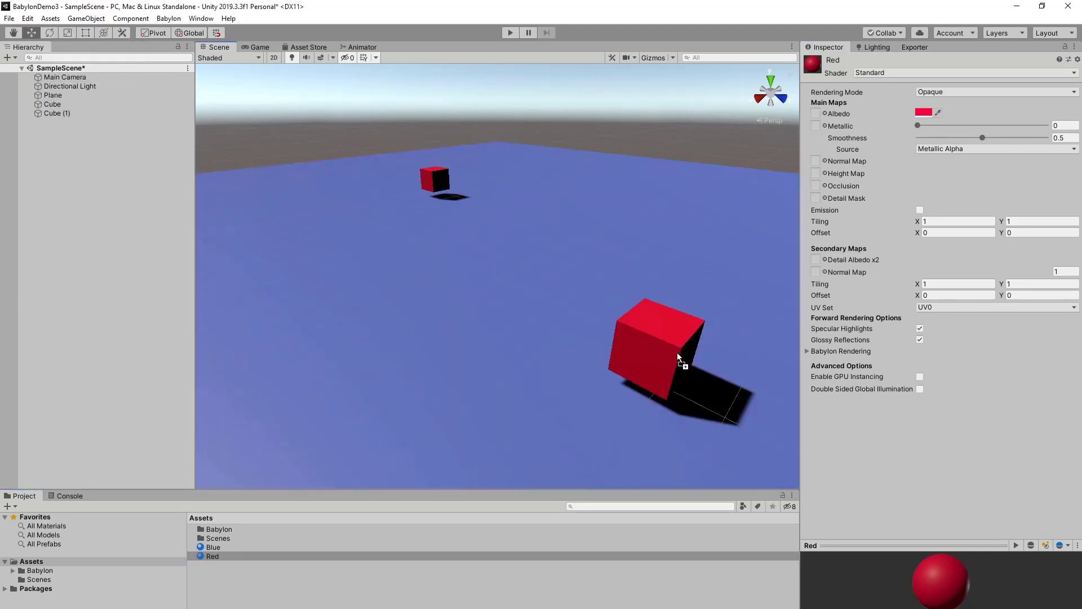
Select the Main Camera, view the scene from above and turn on Gizmos.
left_click(71, 78)
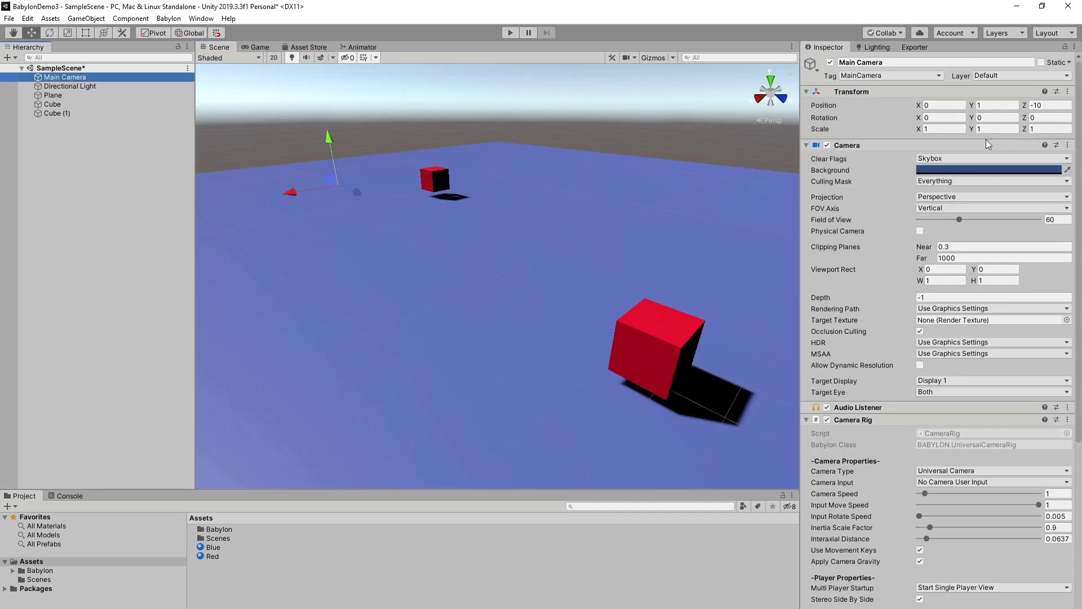
left_click(557, 150)
left_click(64, 77)
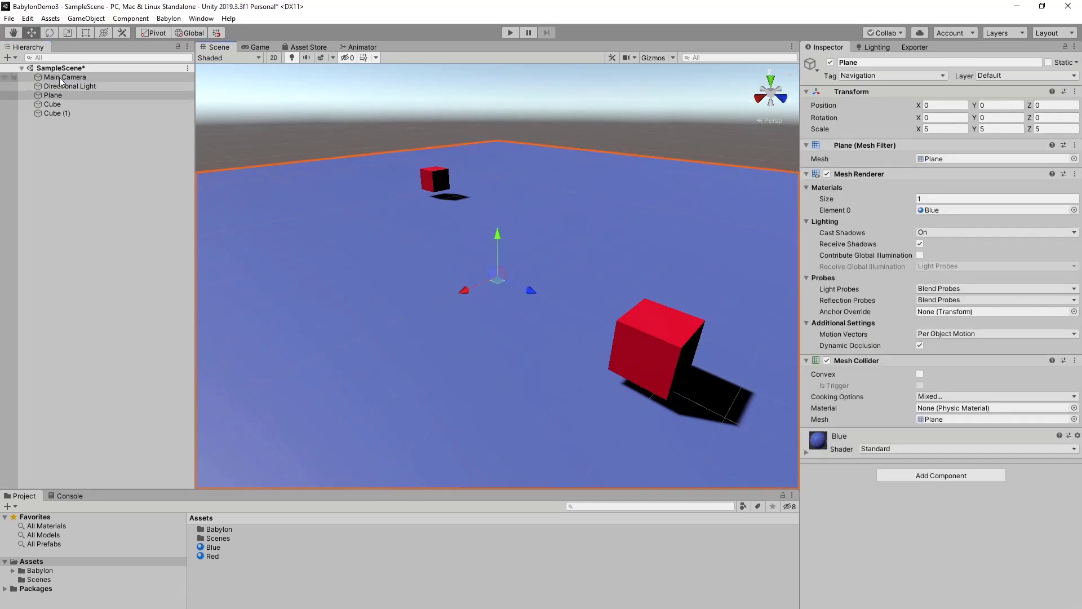
left_click_drag(392, 217, 399, 294, "alt")
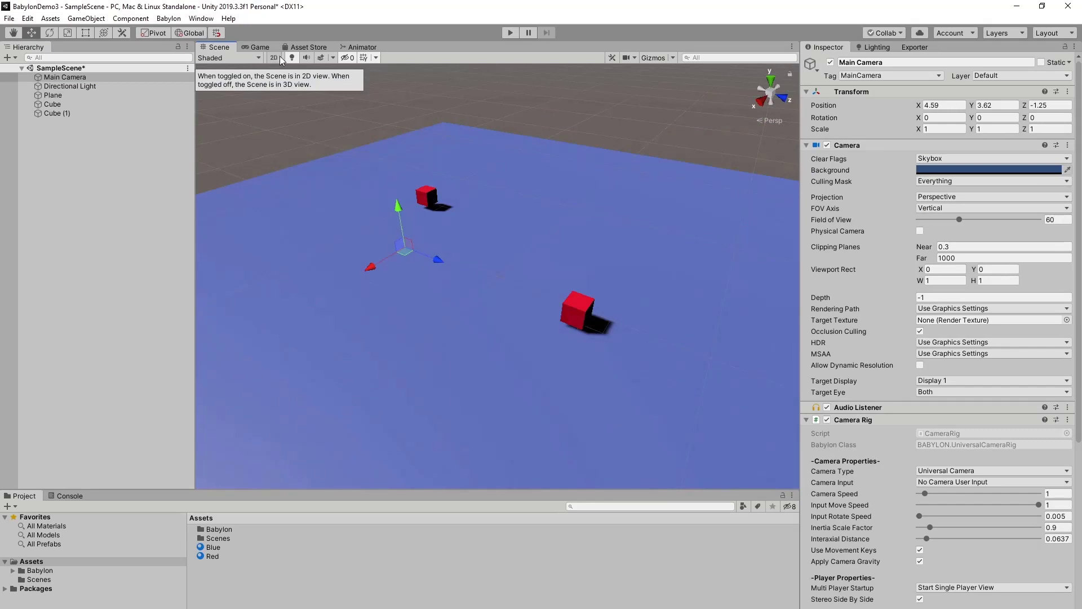
left_click(656, 57)
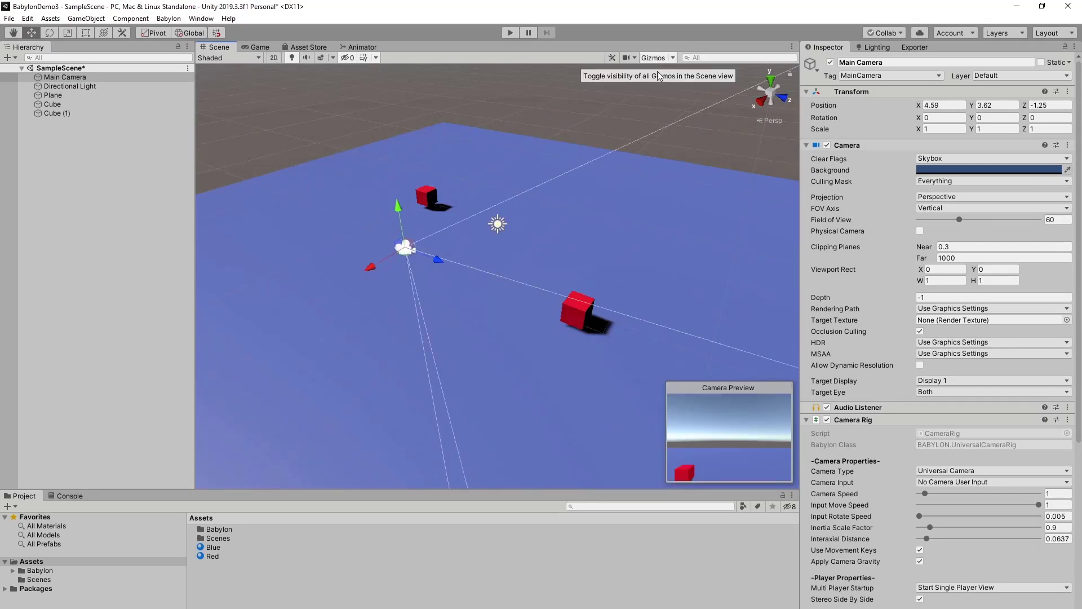
Raise the Main Camera to Y 1.7 and move it toward the light.
left_click(573, 96)
left_click(404, 248)
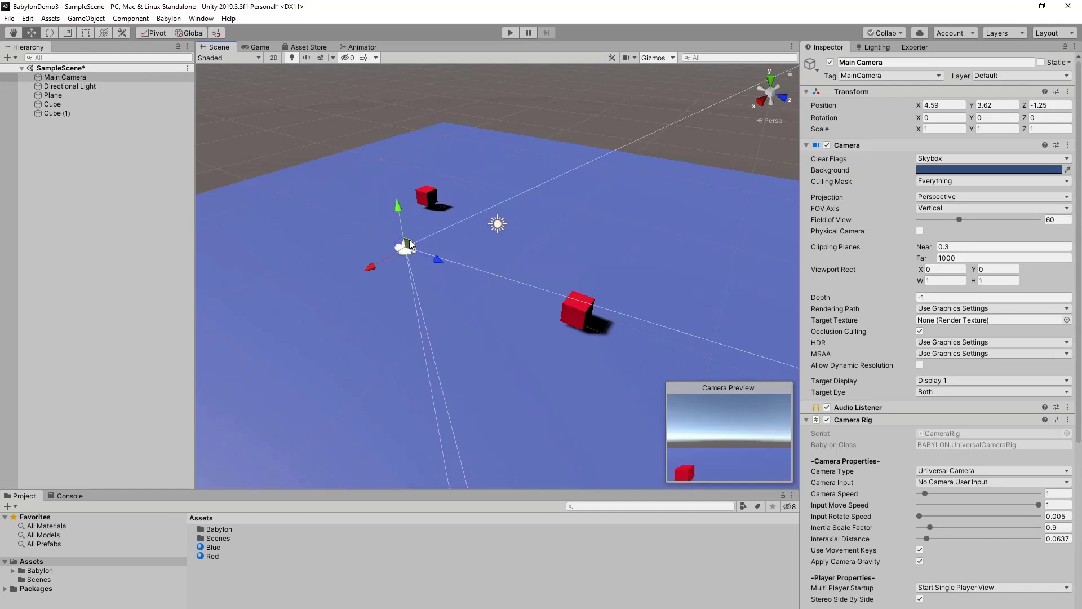
mouse_move(401, 216)
left_mouse_down()
mouse_move(394, 191)
mouse_move(399, 217)
left_mouse_up()
left_click(989, 107)
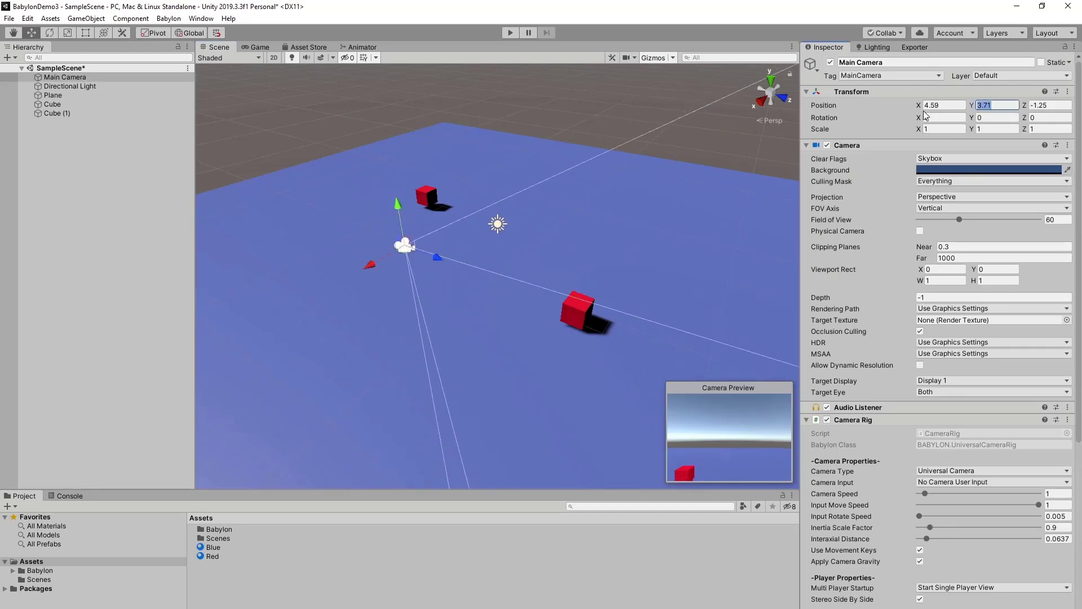
type("1.7")
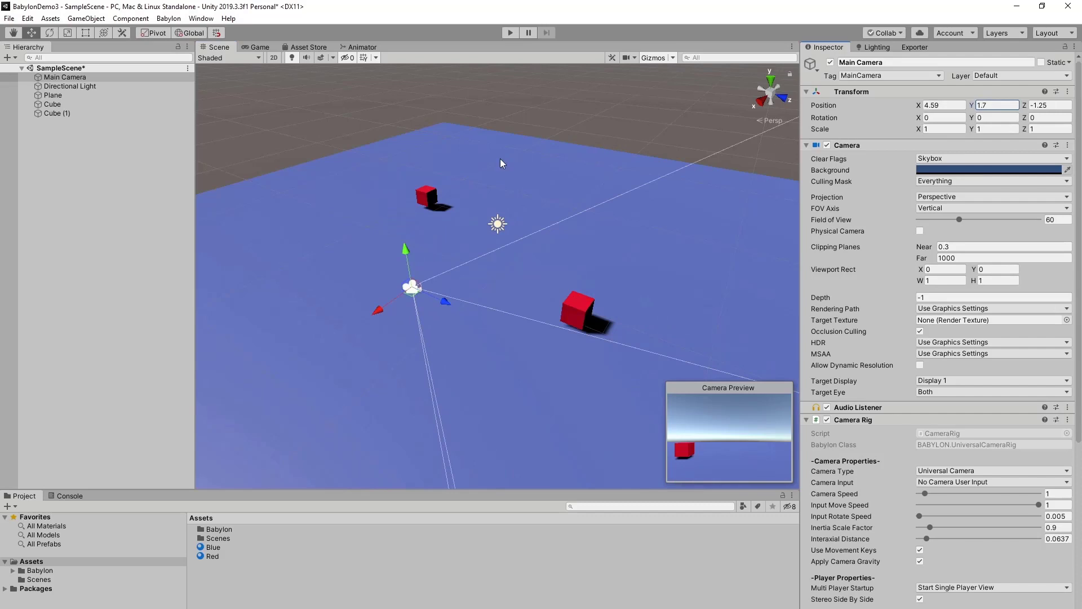
left_click(625, 93)
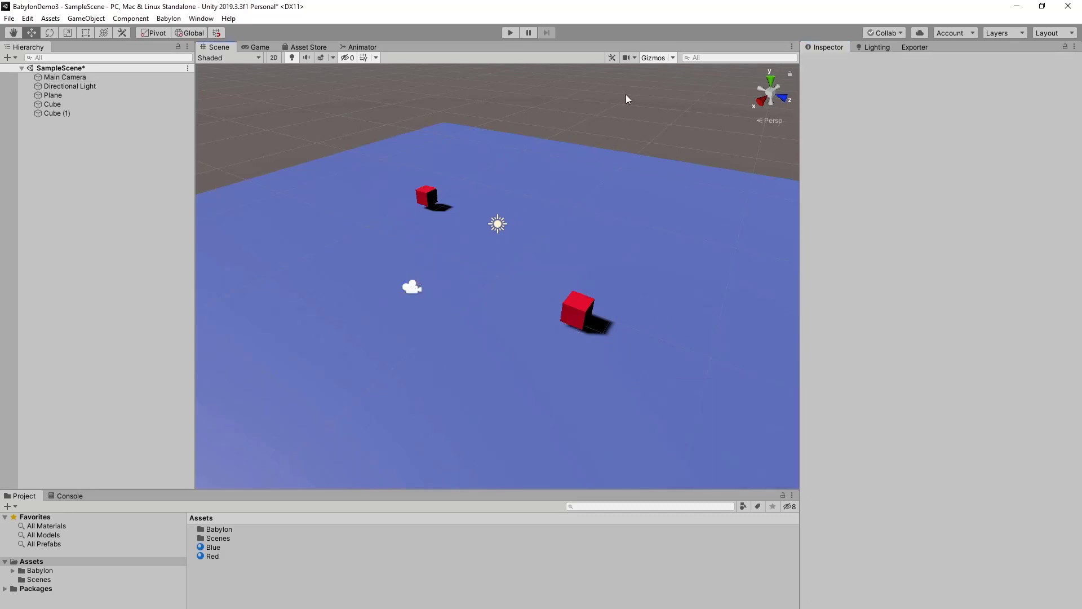
left_click(418, 288)
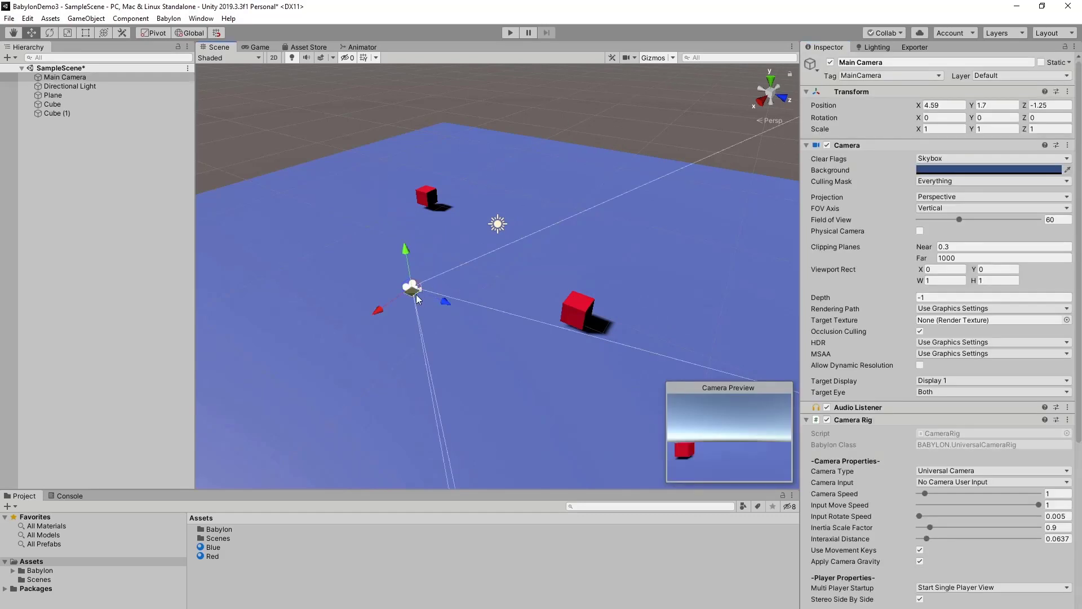
left_click_drag(418, 289, 445, 252)
Set the Main Camera position to X 0, Y 1.7, Z 0.
left_click(945, 104)
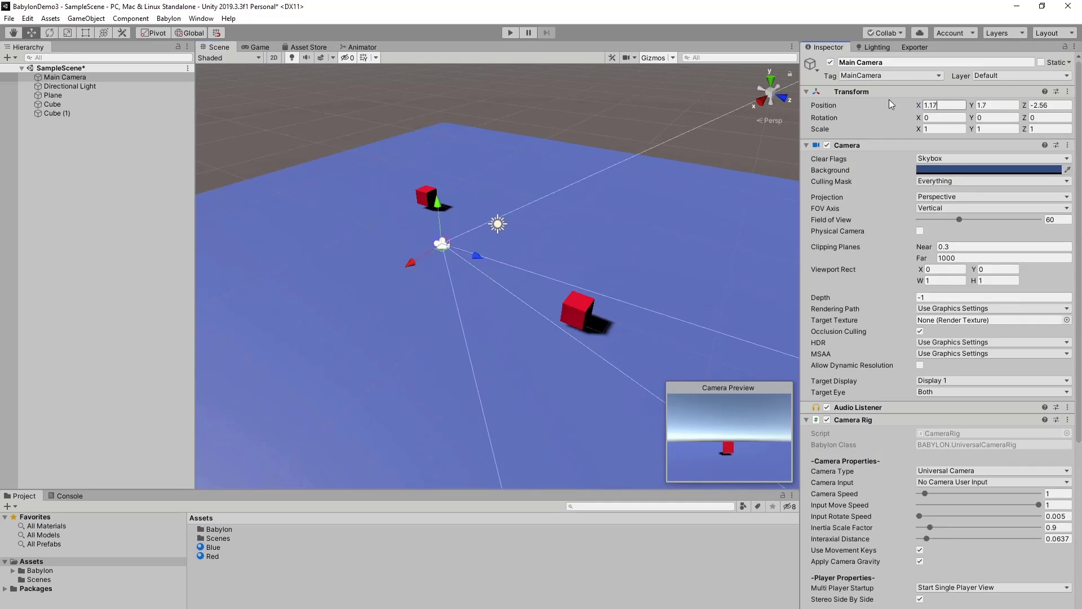
type("0")
key("Tab")
type("0")
key("BackSpace")
type("1.7")
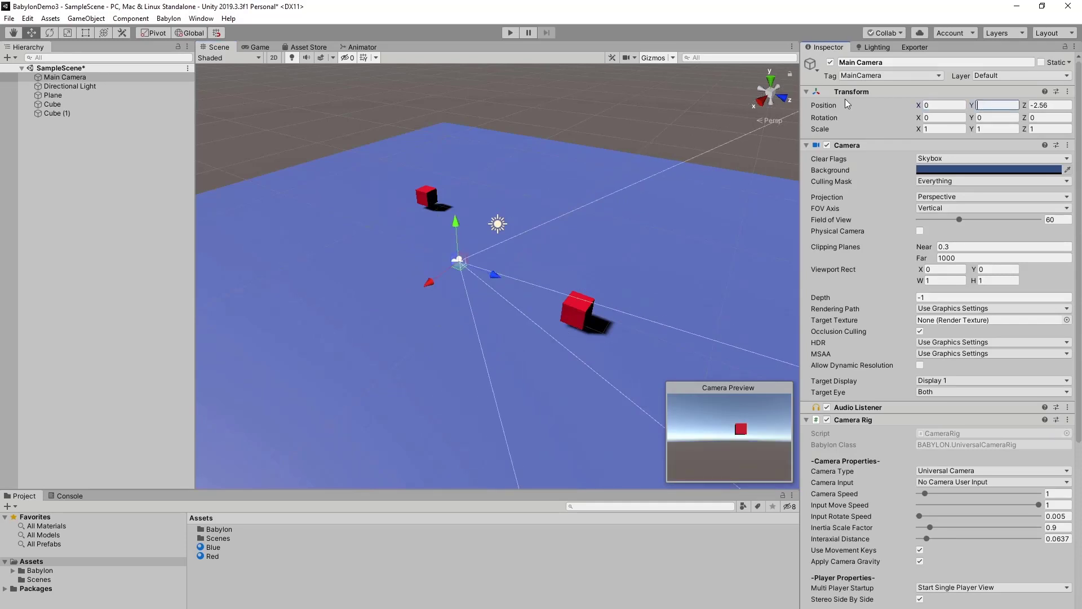
key("Tab")
type("0")
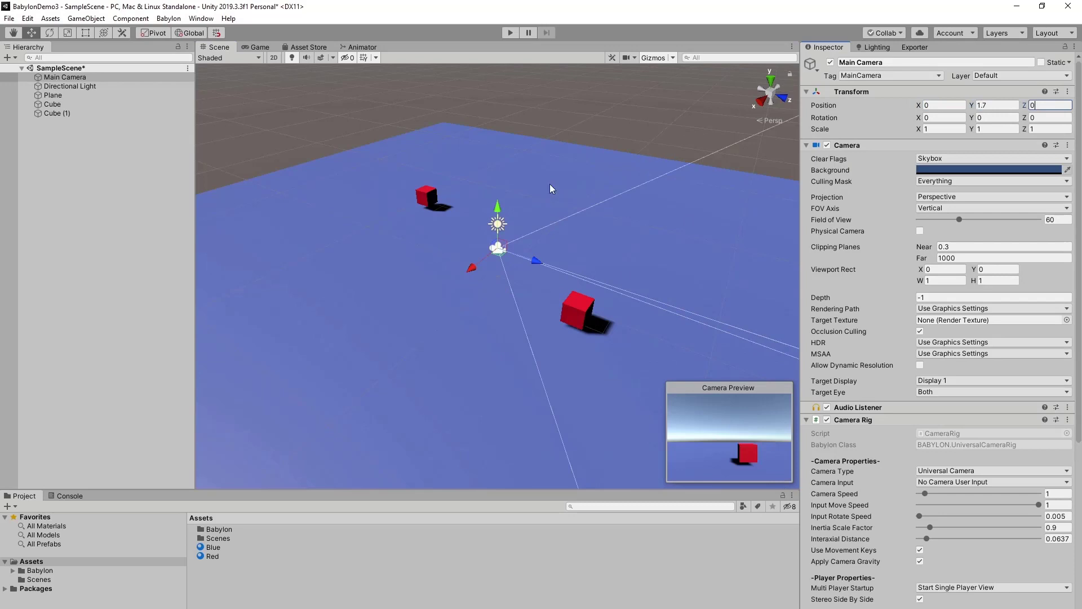
Check both cubes' settings, then reselect the Main Camera.
left_click(625, 111)
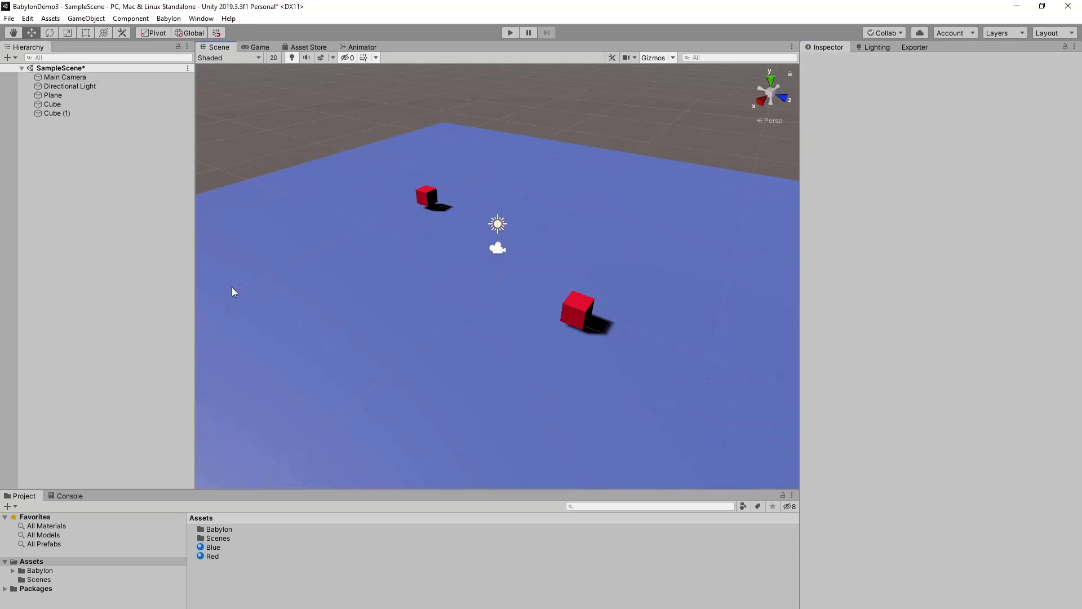
left_click(62, 114)
left_click(62, 105)
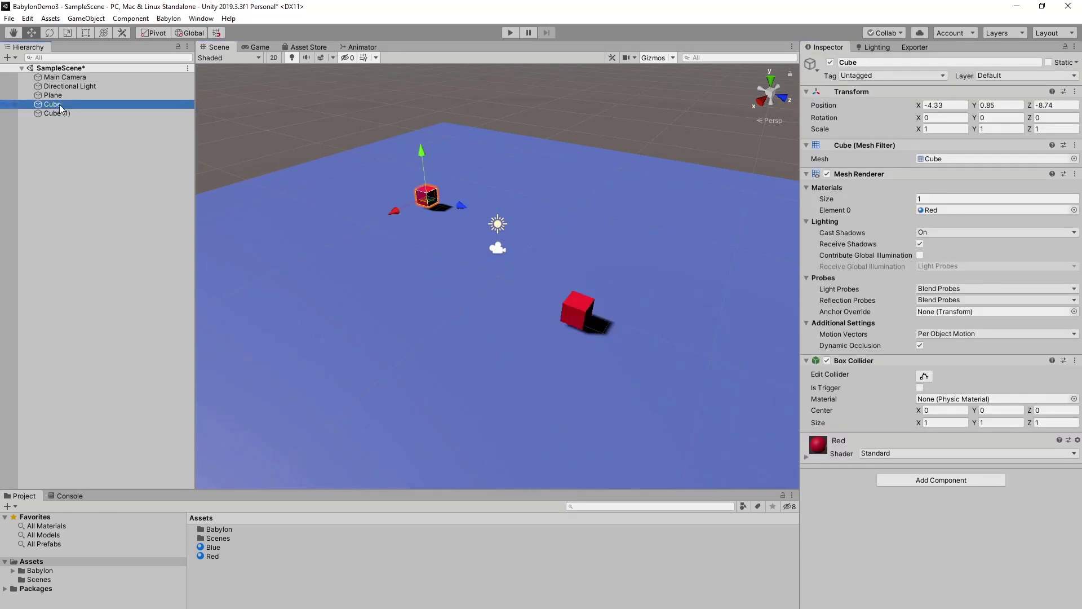
left_click(59, 113)
left_click(64, 77)
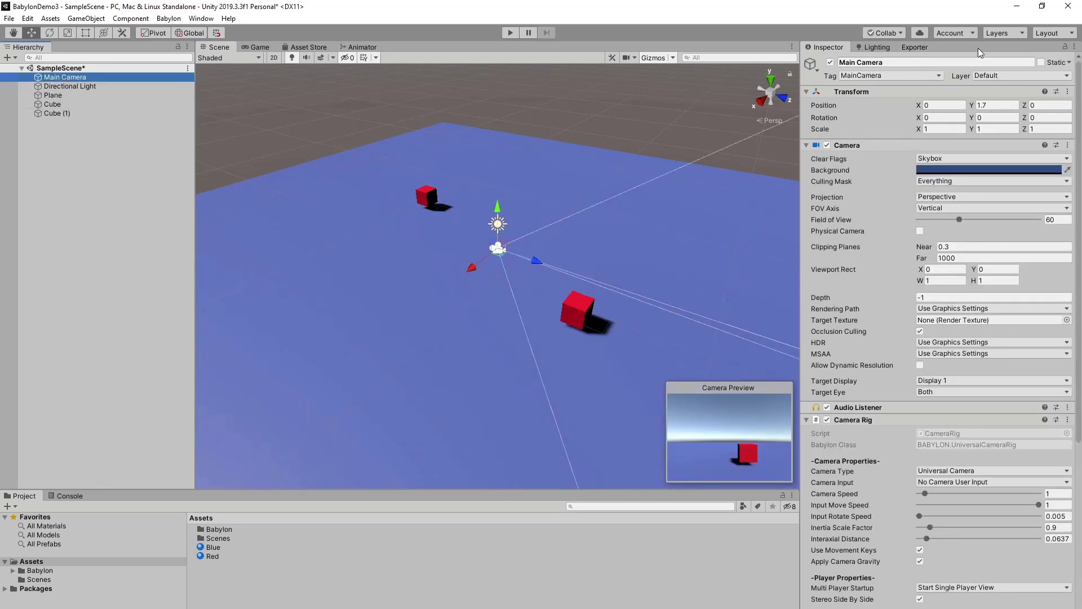
Build SampleScene with the Babylon exporter and preview it at localhost:8888/index.html.
left_click(914, 47)
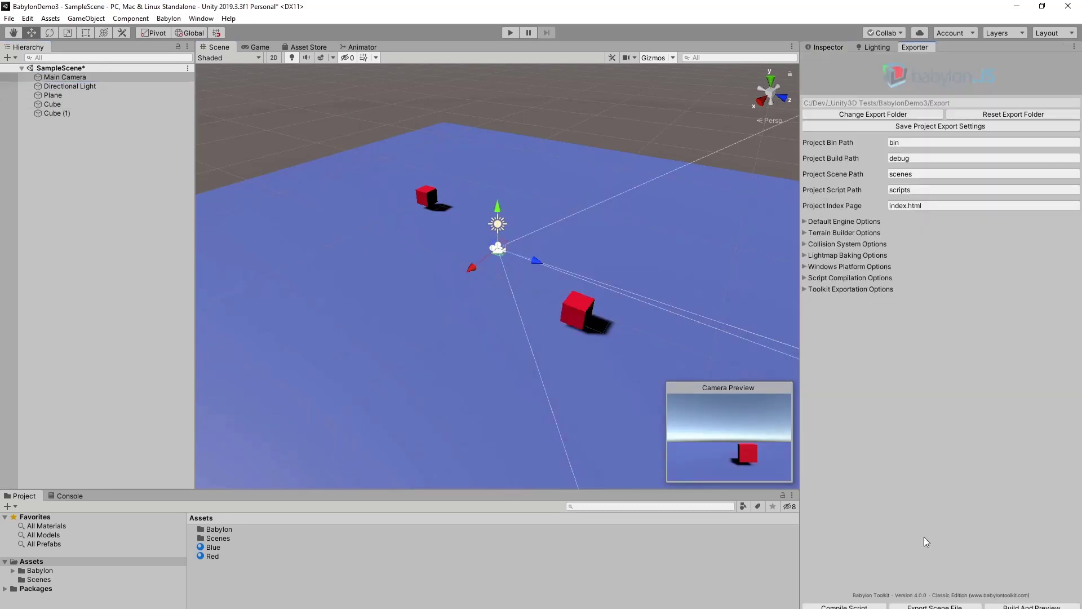
left_click(1032, 606)
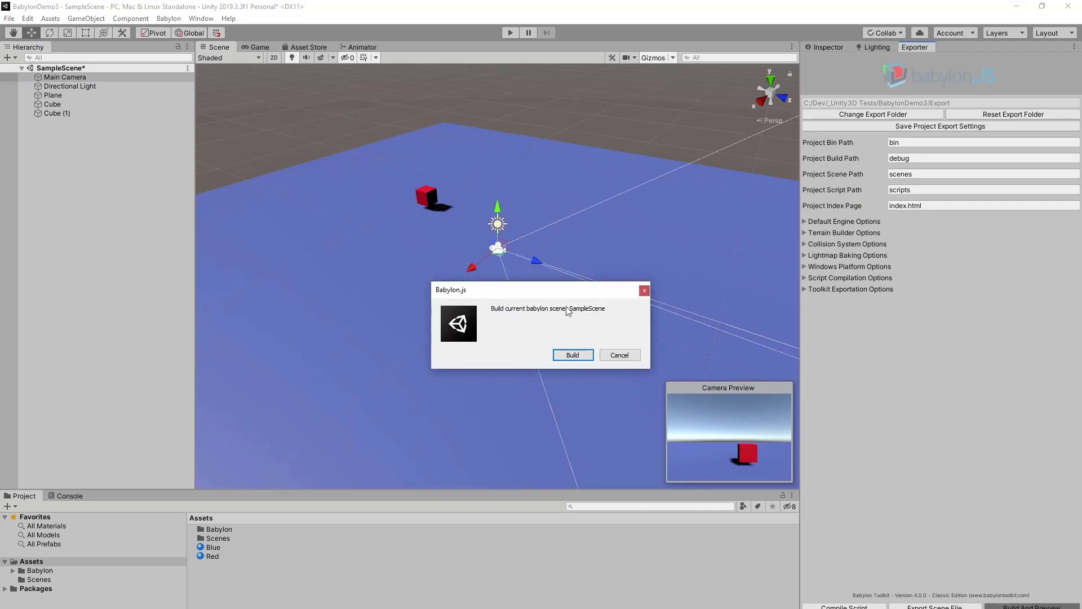
left_click(571, 356)
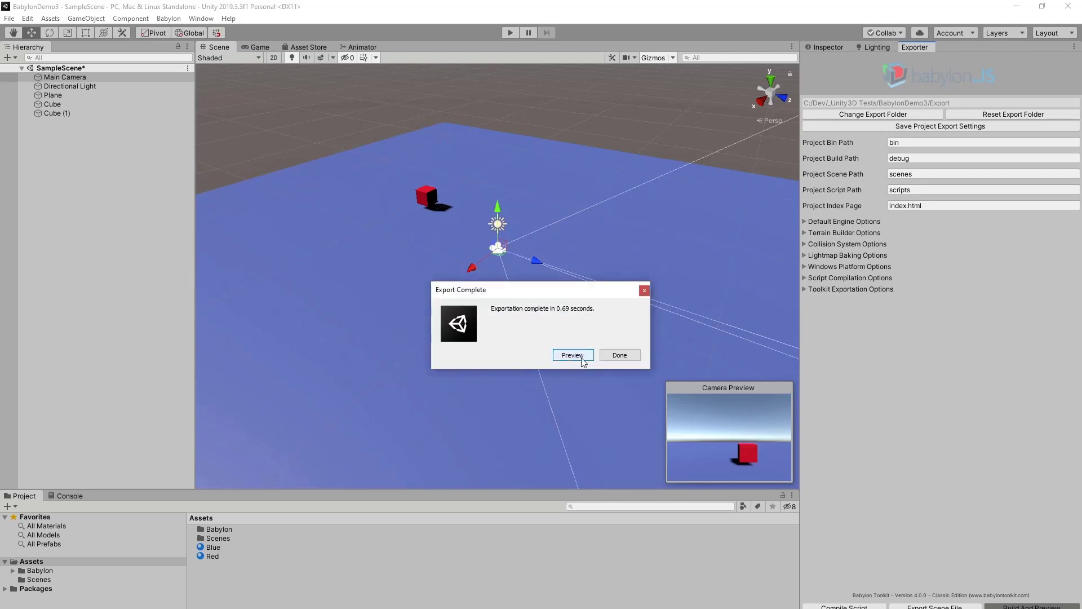
left_click(580, 358)
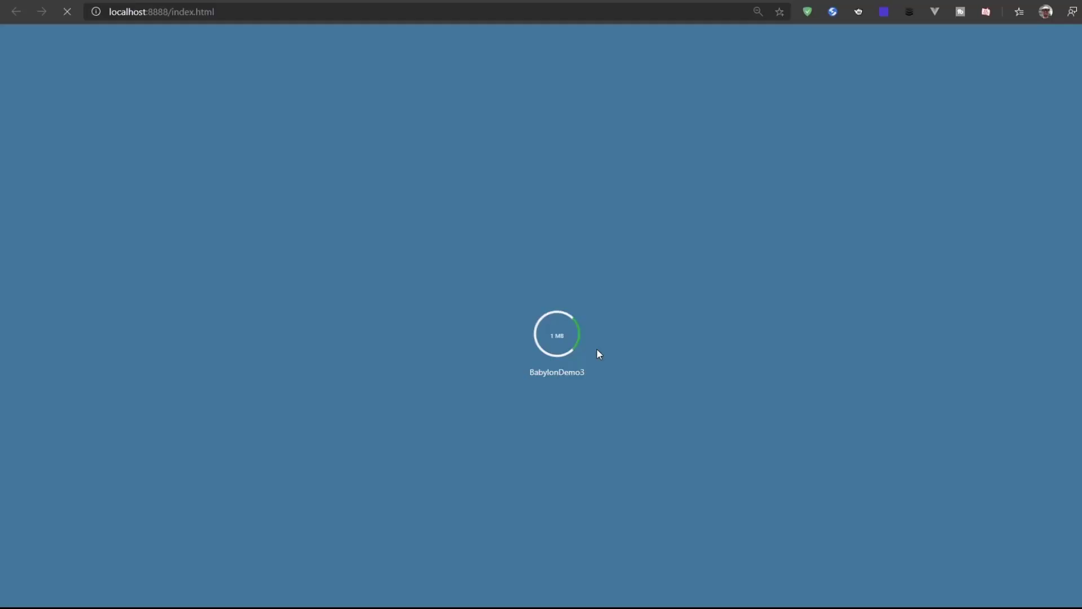